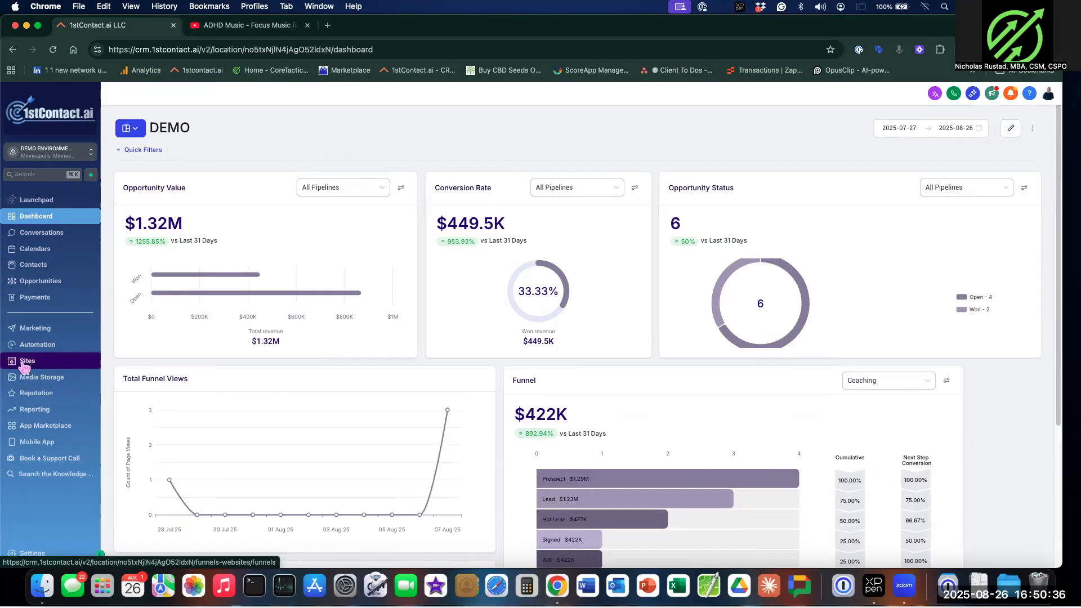
# Open the Demo Funnel from the Sites area to view its funnel steps
pyautogui.click(28, 363)
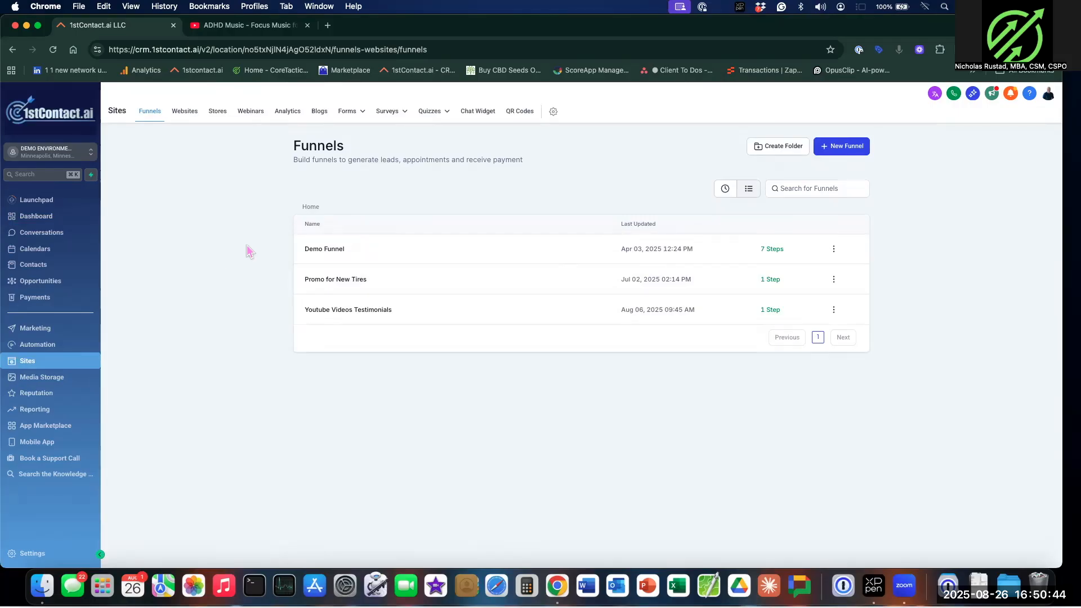
pyautogui.click(328, 249)
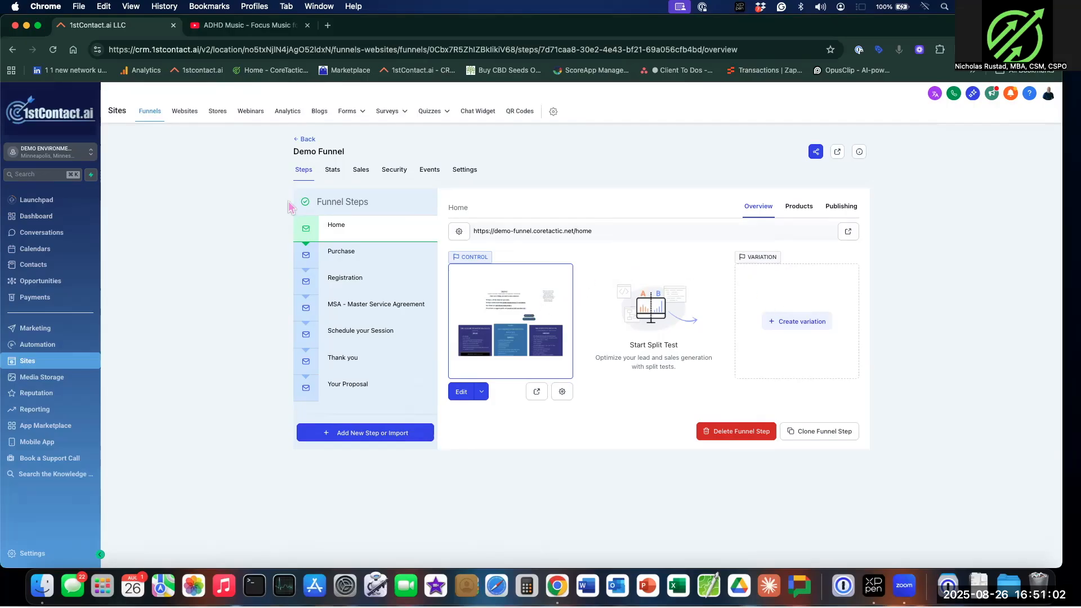
# Open the 1stContact.ai Copy website from the Websites list and look through its pages
pyautogui.click(182, 115)
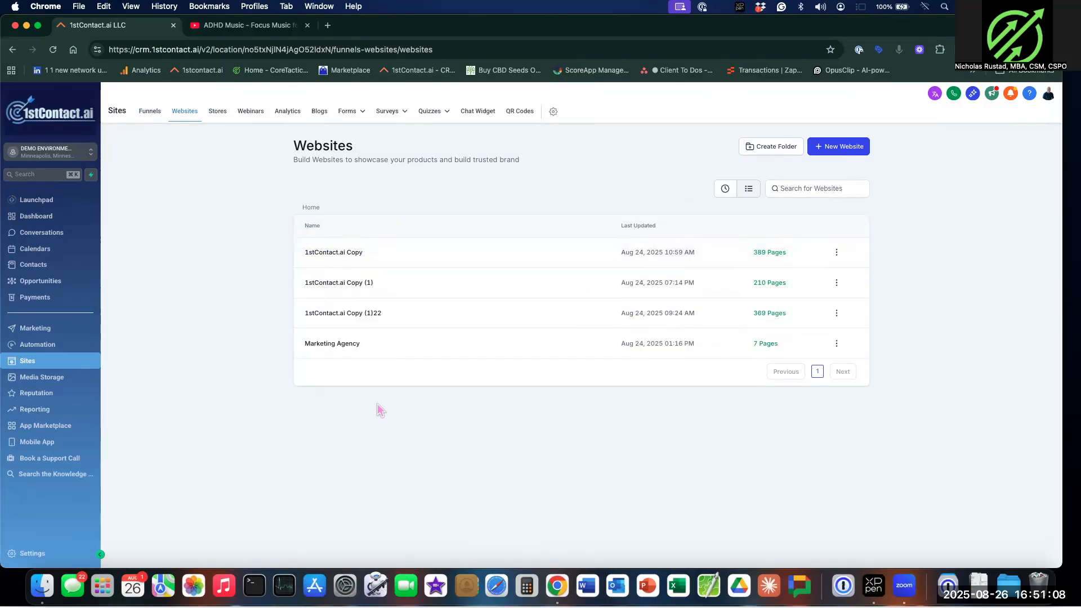
pyautogui.click(332, 253)
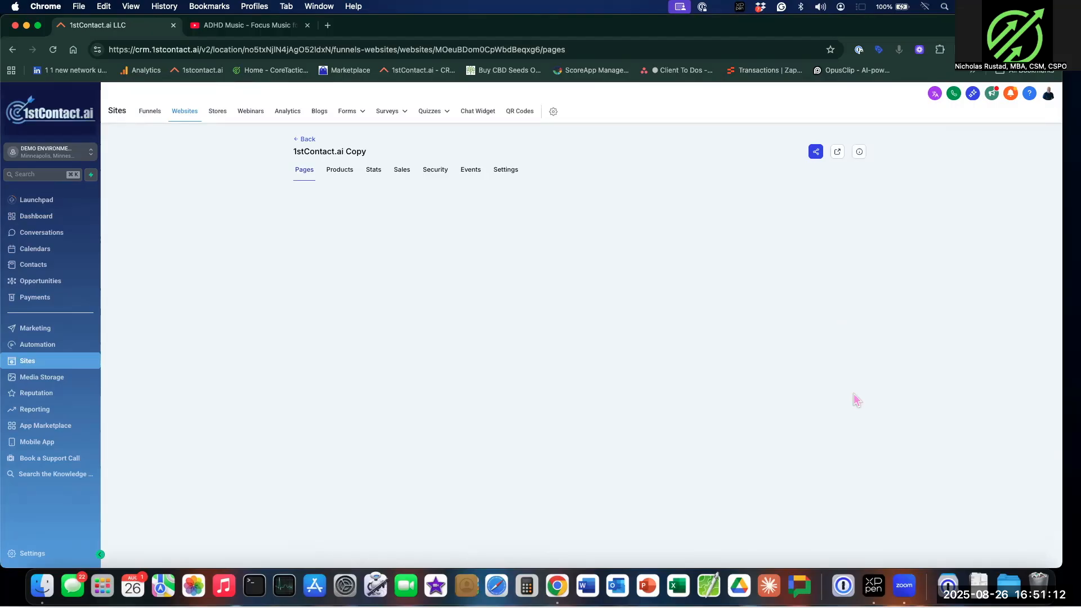
pyautogui.scroll(-5, 894, 388)
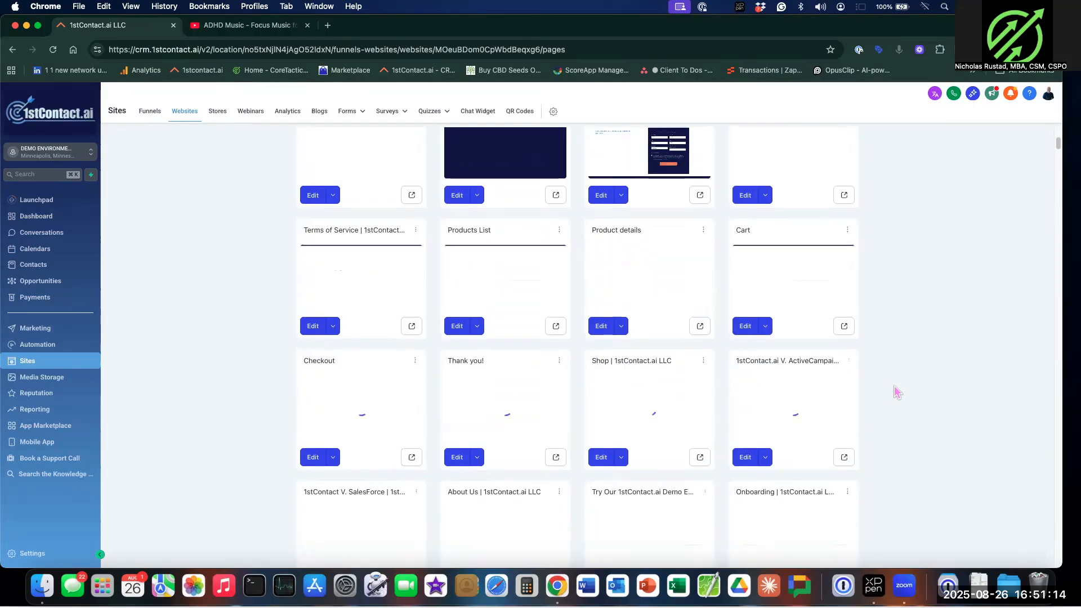
pyautogui.scroll(-10, 894, 385)
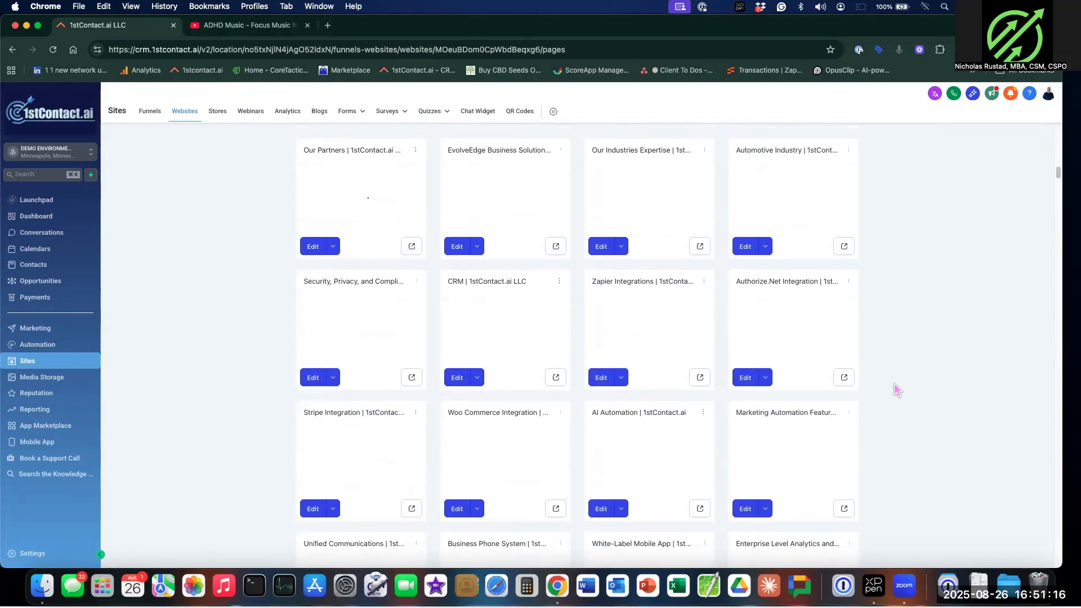
pyautogui.scroll(10, 894, 385)
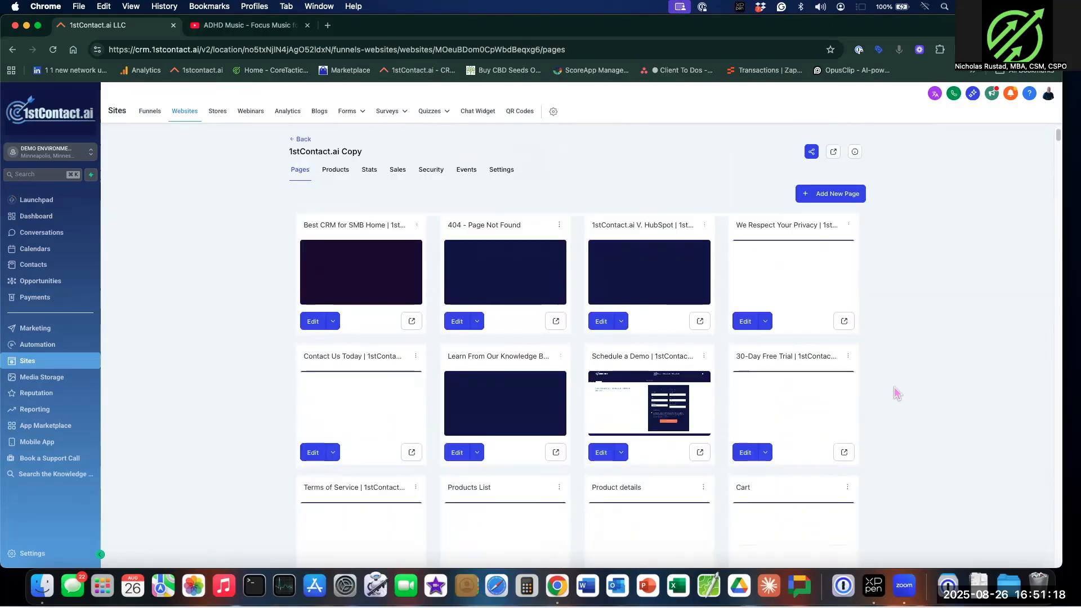
# Create a new website page named Test with the path /test
pyautogui.click(844, 194)
pyautogui.click(449, 273)
pyautogui.write('Test')
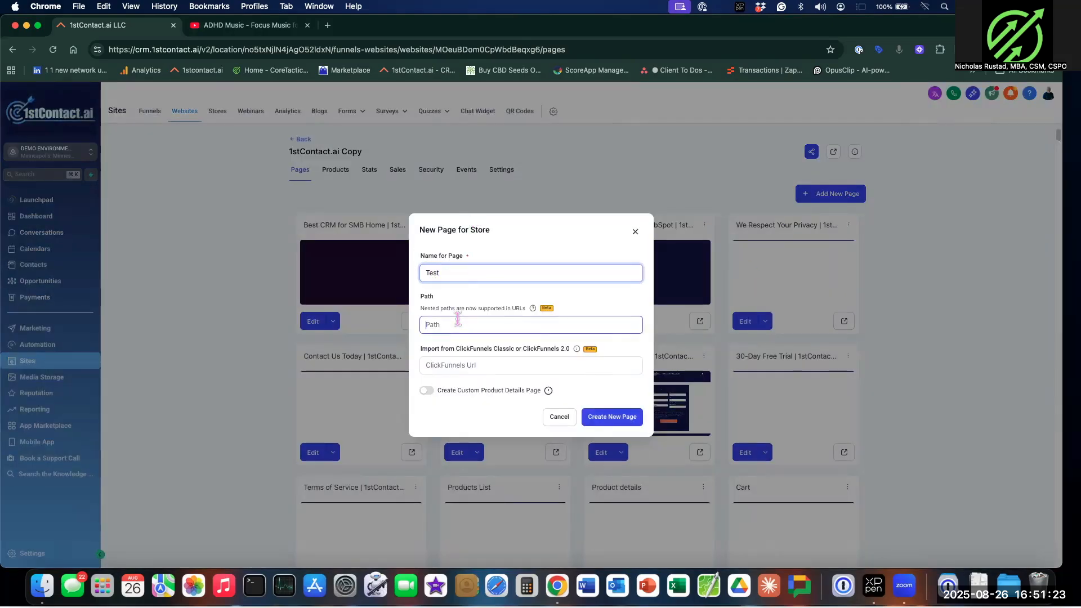
pyautogui.press('Tab')
pyautogui.write('/')
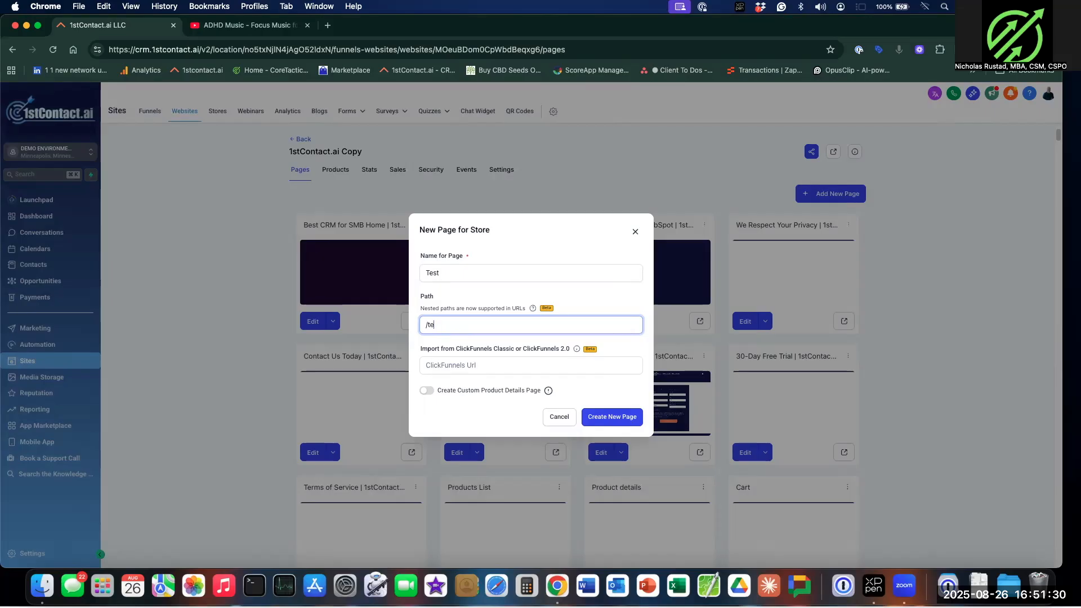
pyautogui.click(608, 420)
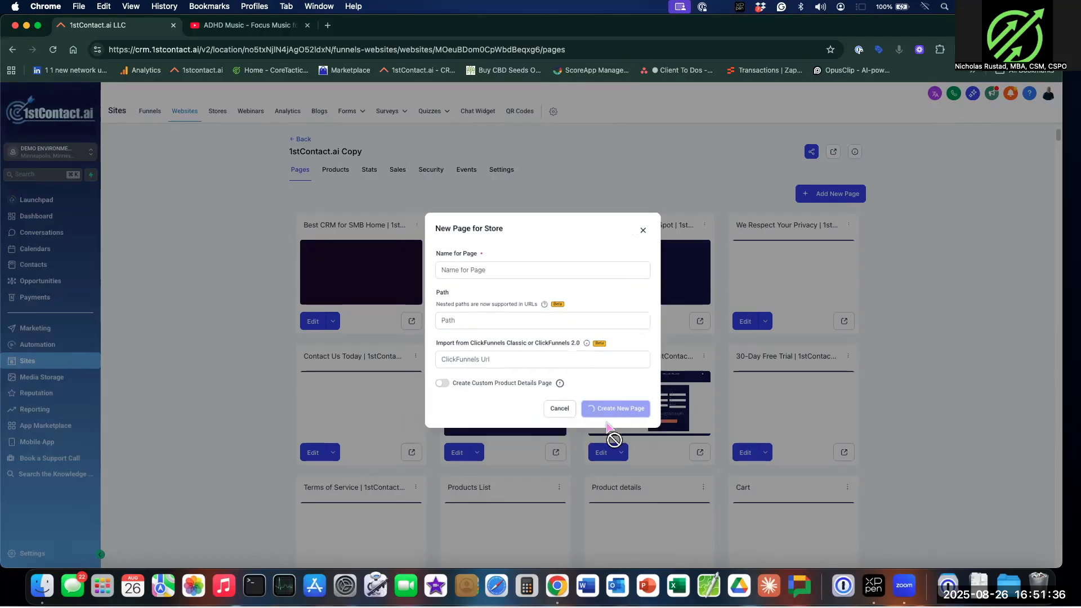
# Find the Test page at the end of the page list and start building it from blank
pyautogui.scroll(-10, 602, 500)
pyautogui.scroll(-10, 602, 505)
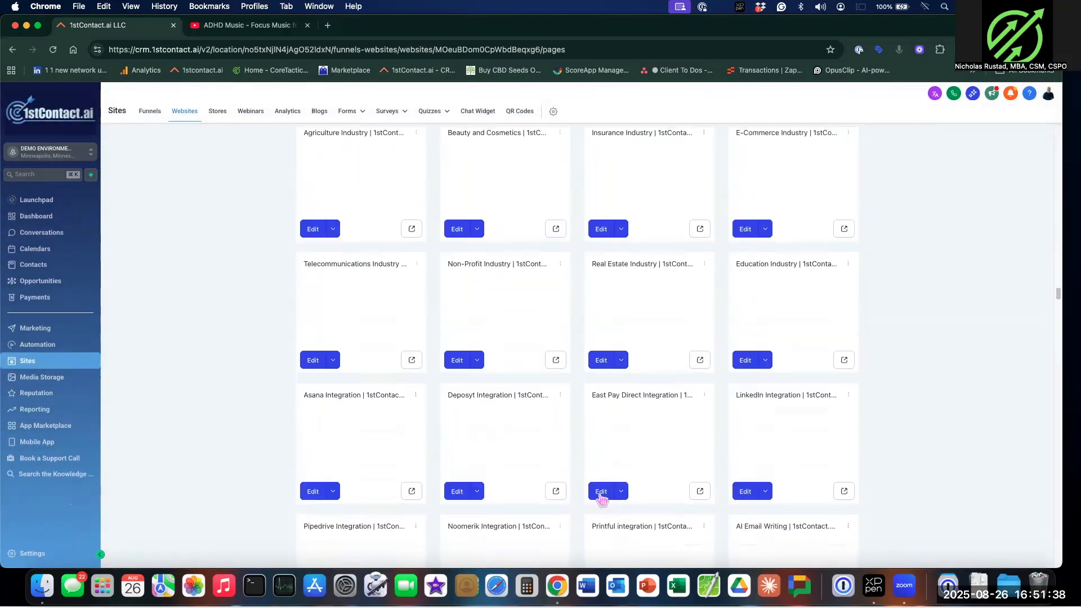
pyautogui.scroll(-10, 583, 505)
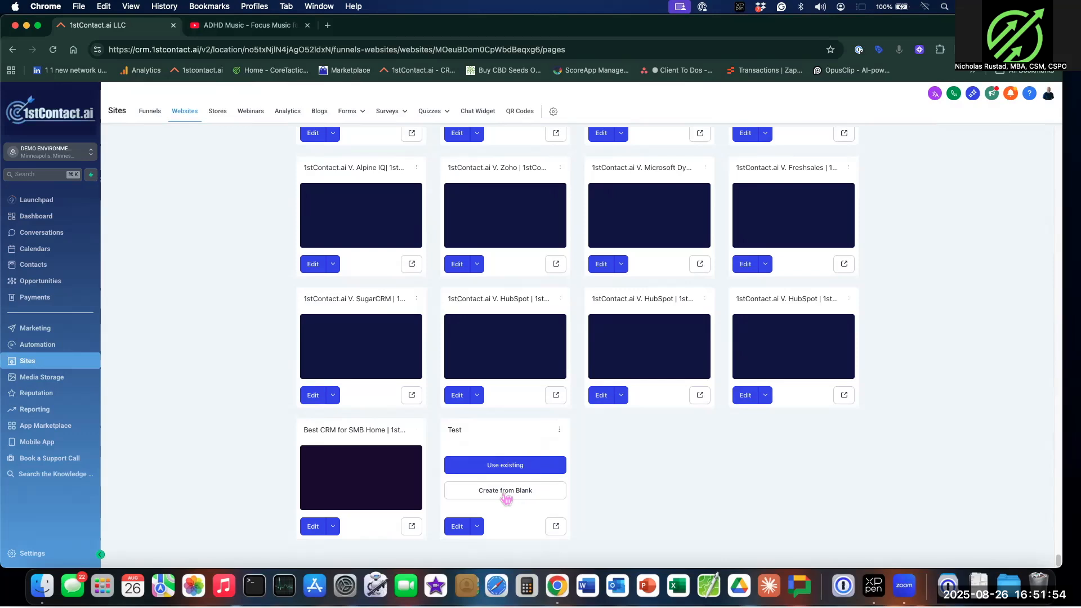
pyautogui.click(506, 495)
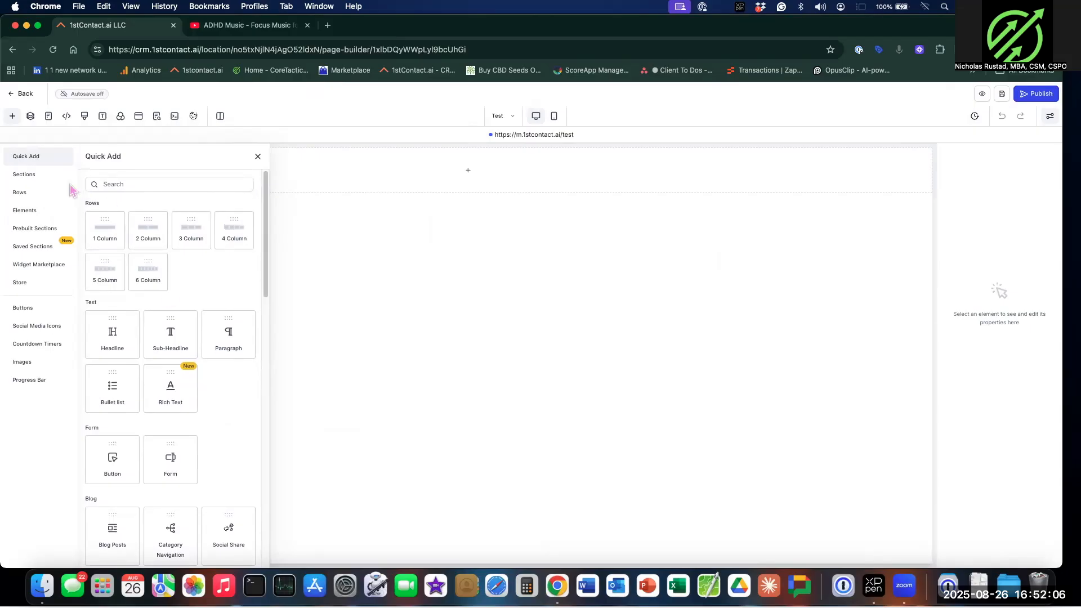
# Add a full-width section to the blank page and place a 1 Column row inside it
pyautogui.click(25, 179)
pyautogui.moveTo(95, 206); pyautogui.dragTo(448, 183)
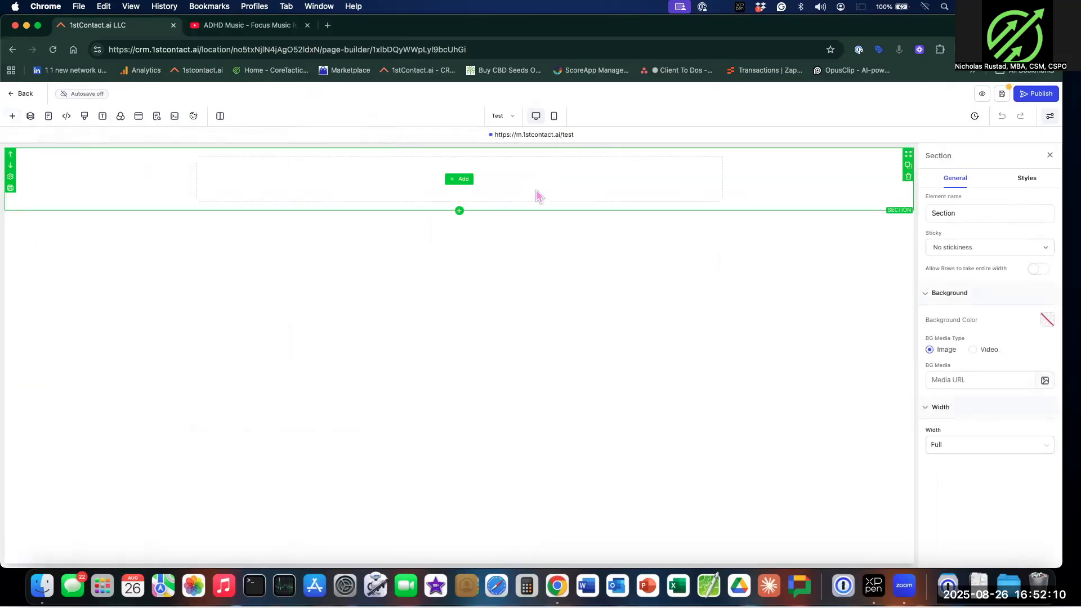
pyautogui.click(461, 179)
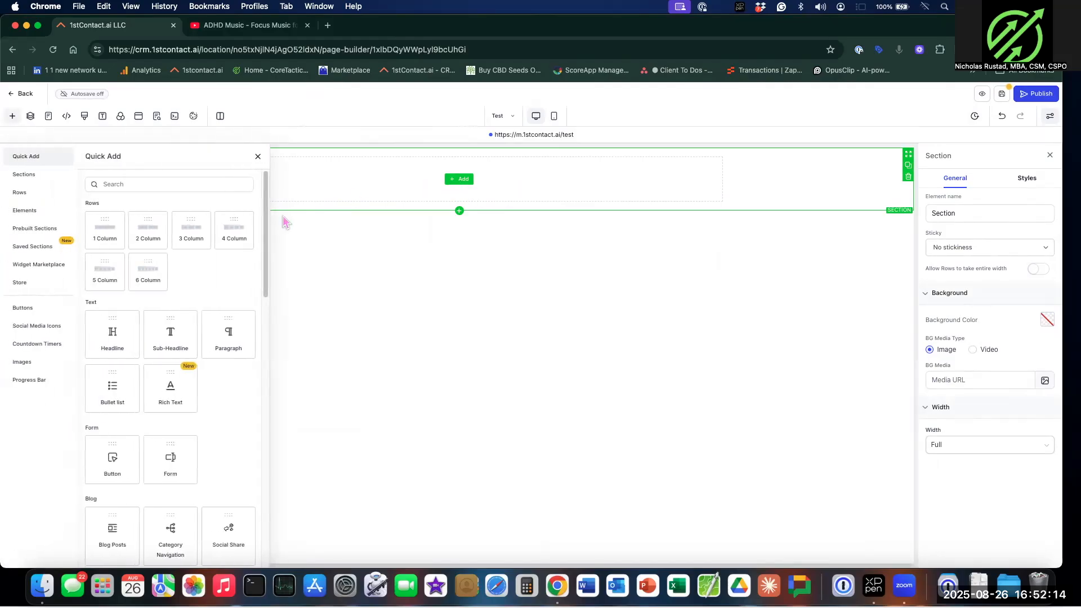
pyautogui.click(105, 228)
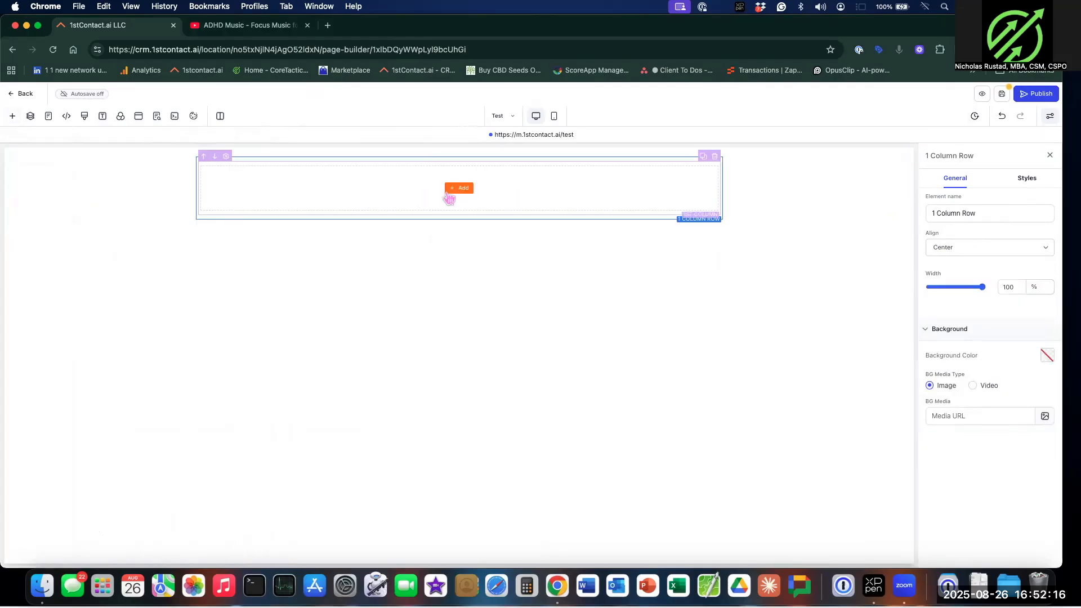
# Place a 2 Step Order element in the column of the new row
pyautogui.click(459, 189)
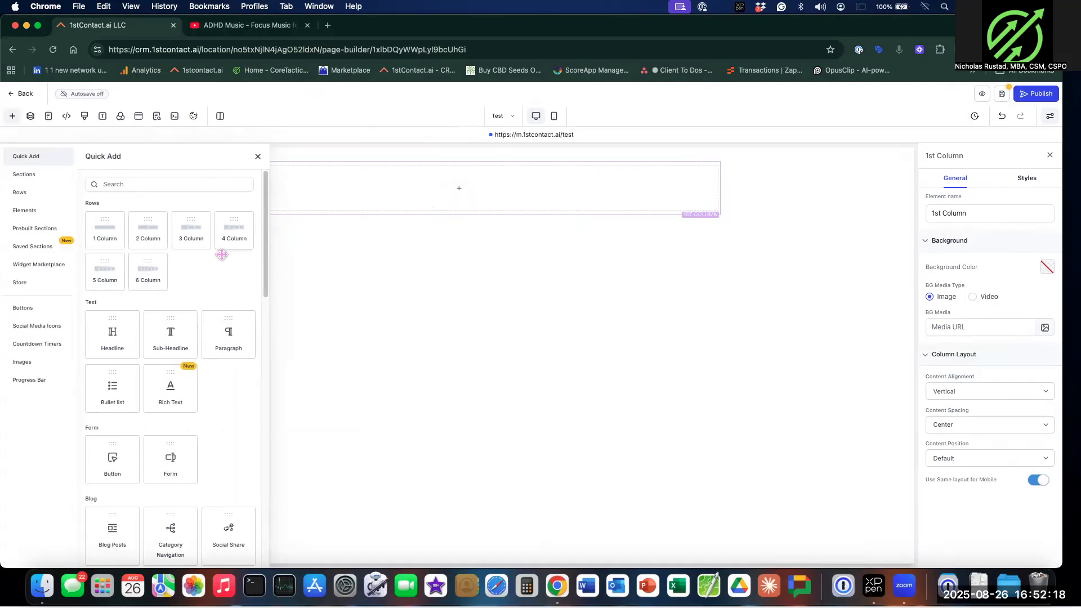
pyautogui.scroll(-10, 212, 410)
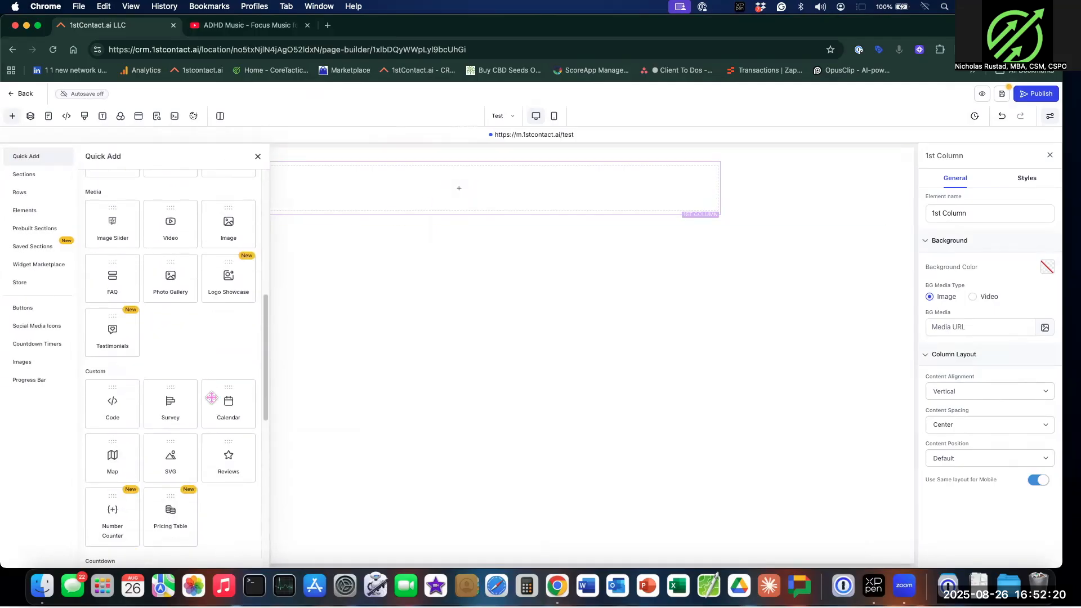
pyautogui.scroll(-3, 206, 358)
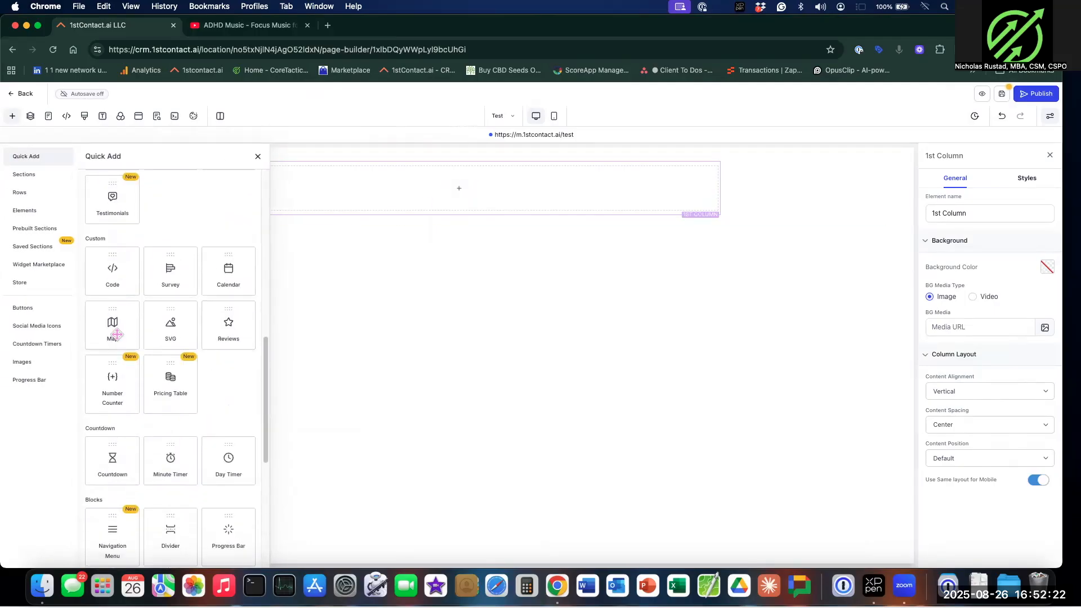
pyautogui.scroll(-5, 218, 429)
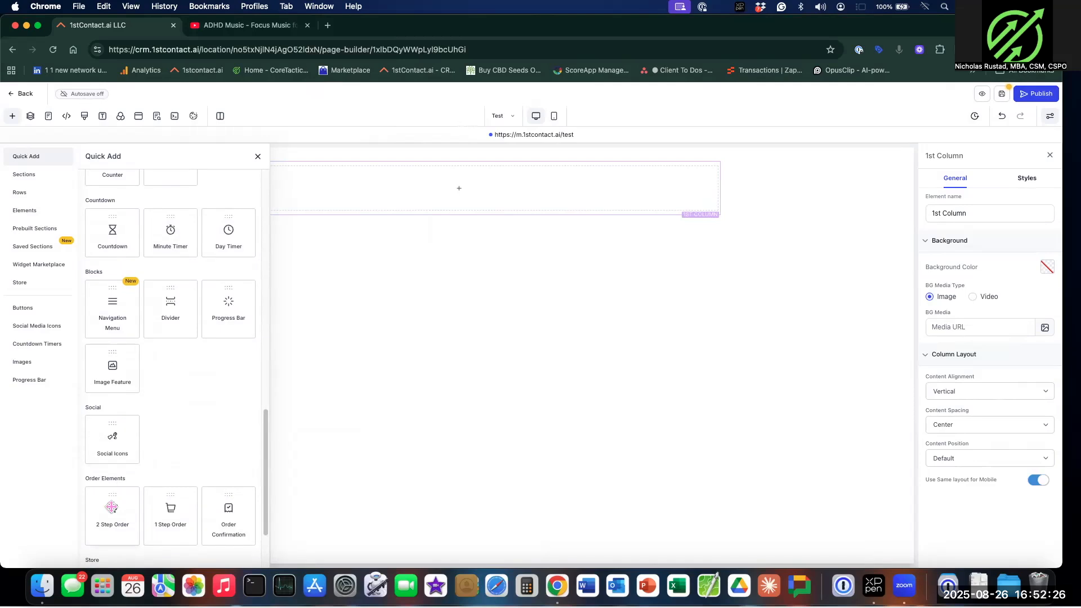
pyautogui.moveTo(112, 507); pyautogui.dragTo(424, 199)
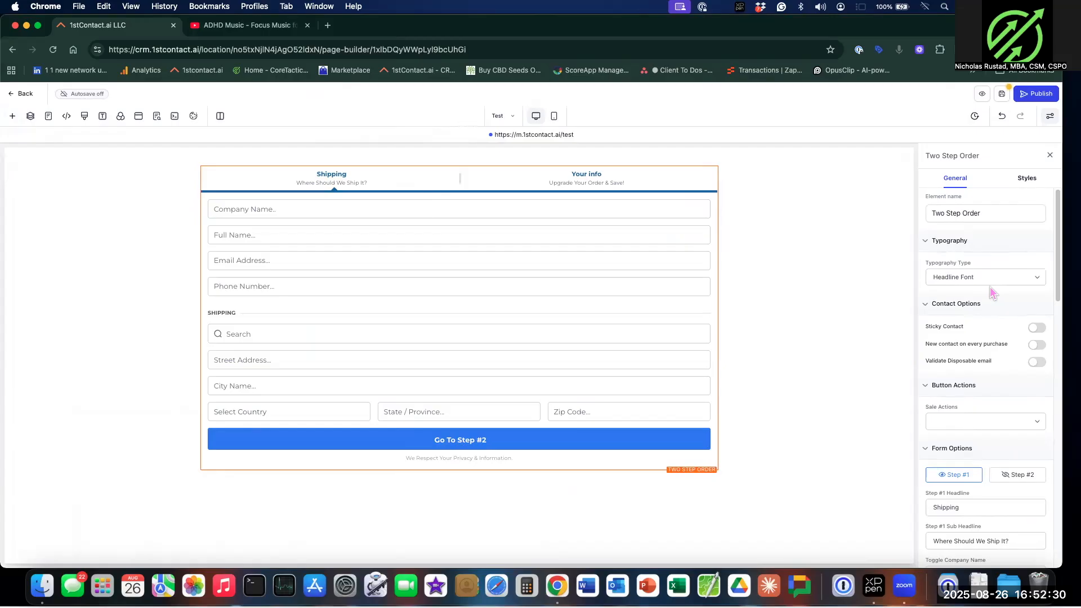
# Examine the settings of the section and the 1 Column Row around the order form
pyautogui.click(813, 205)
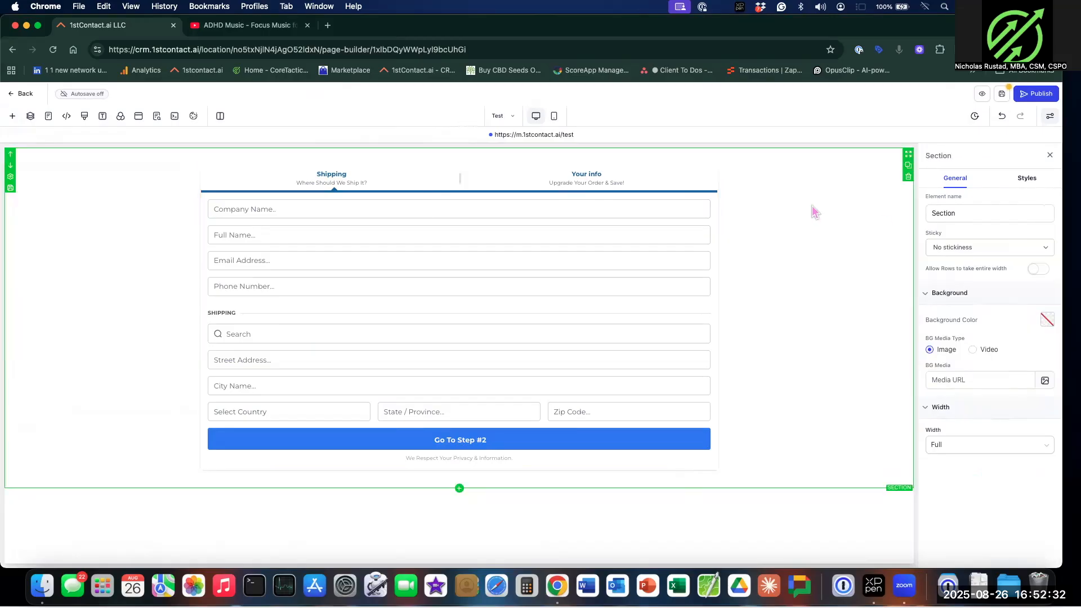
pyautogui.click(722, 210)
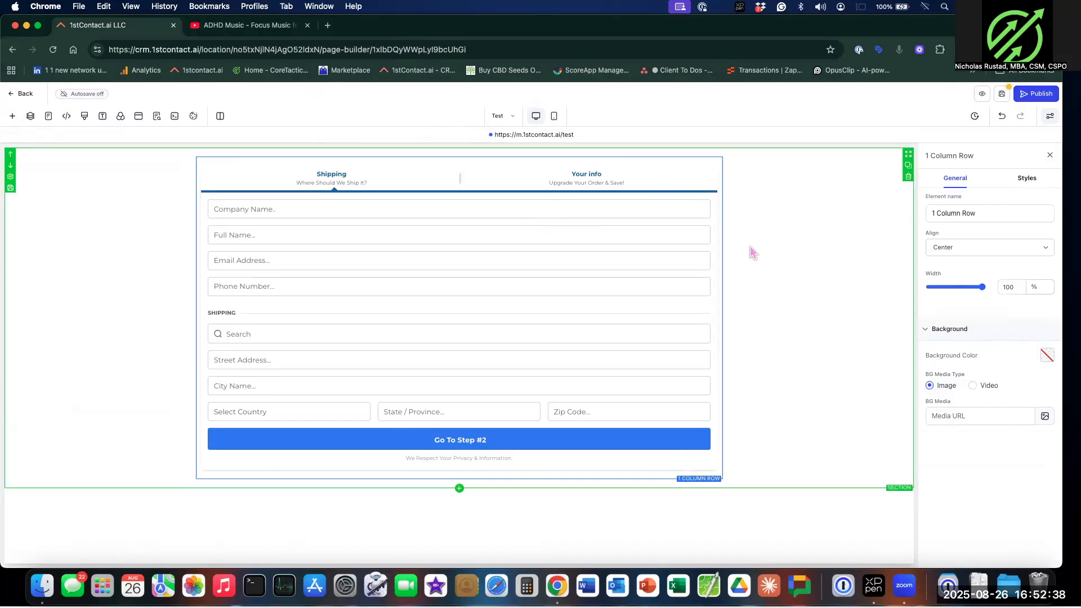
pyautogui.click(774, 248)
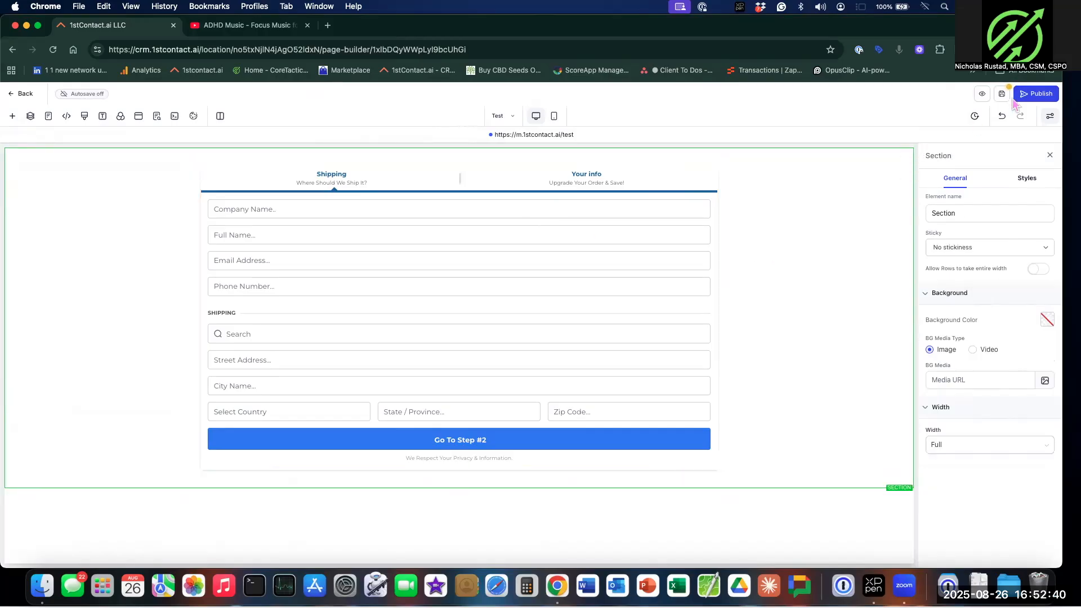
# Preview the page and enter dummy text in the order form's full name, email, phone and address search fields
pyautogui.click(982, 96)
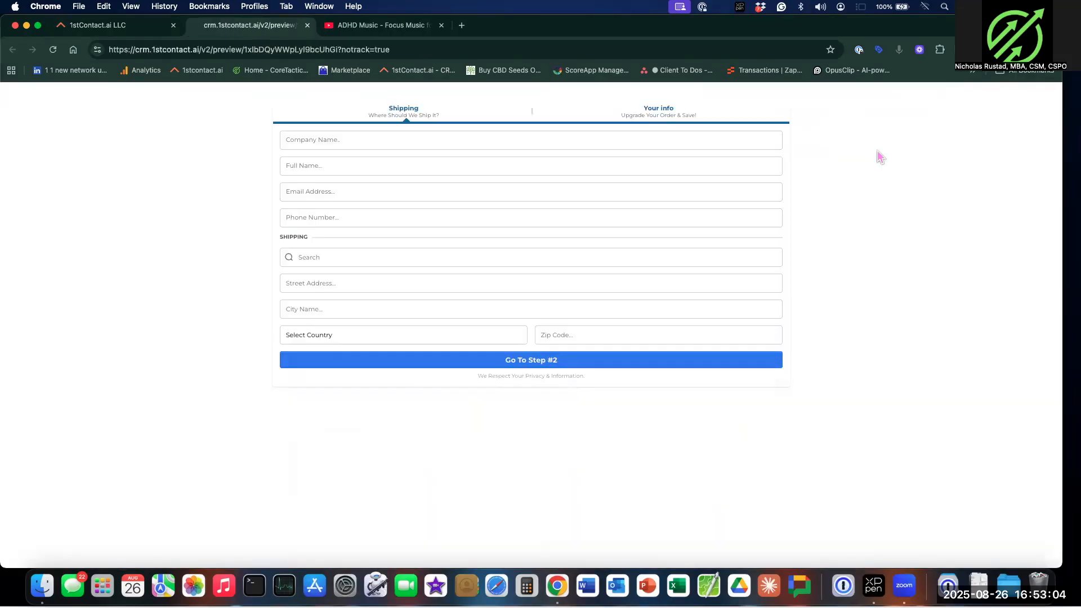
pyautogui.click(536, 166)
pyautogui.write('we')
pyautogui.write('wf')
pyautogui.write('efwf')
pyautogui.write('wefq')
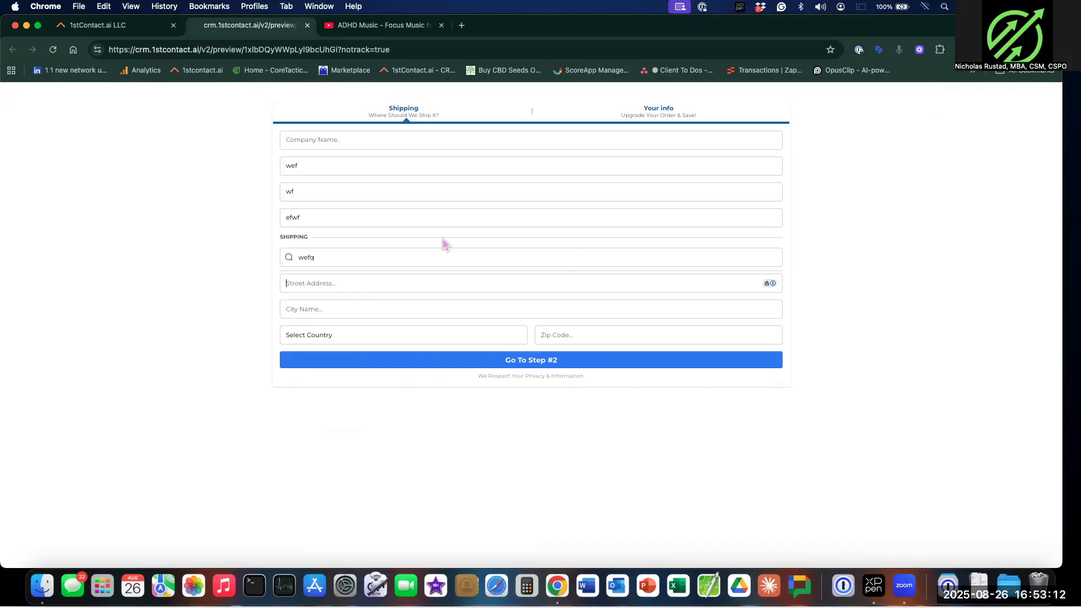
# Return to the page builder and examine the title, description and keywords fields in the page's SEO meta data
pyautogui.click(117, 30)
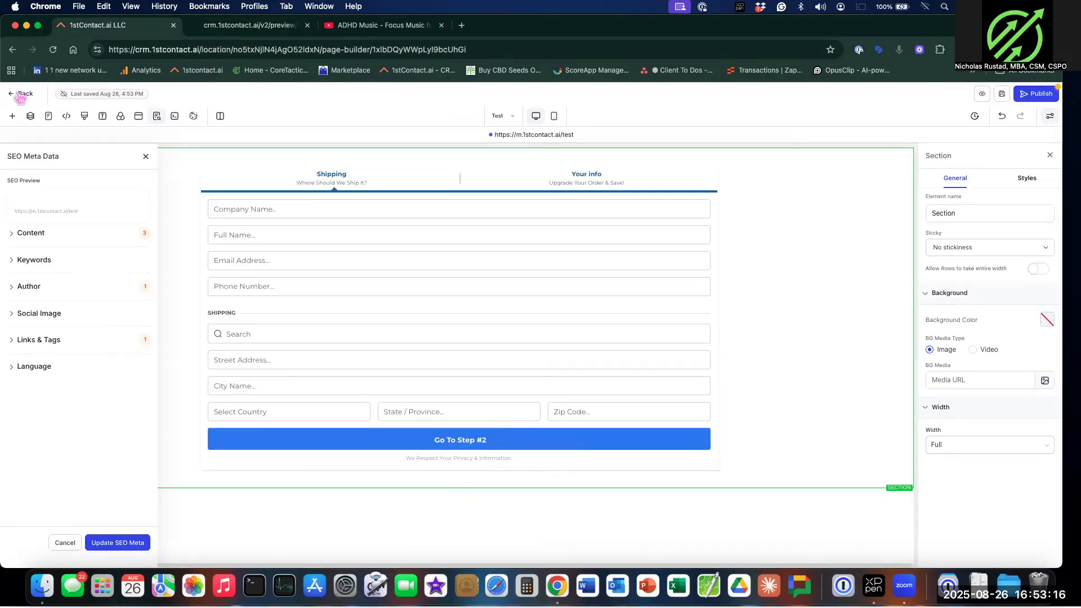
pyautogui.click(40, 233)
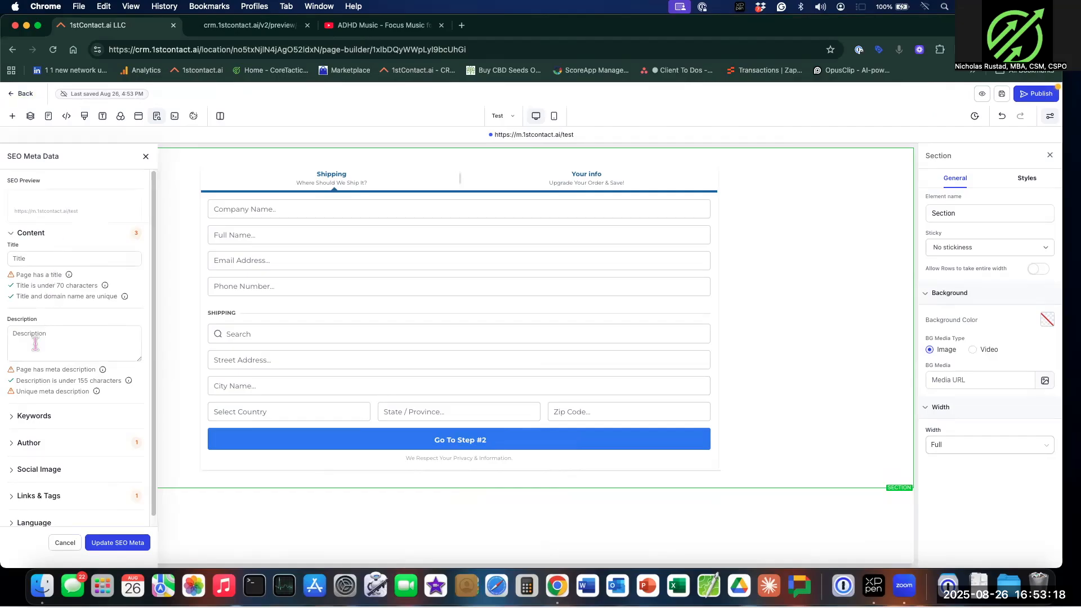
pyautogui.click(43, 415)
pyautogui.click(42, 258)
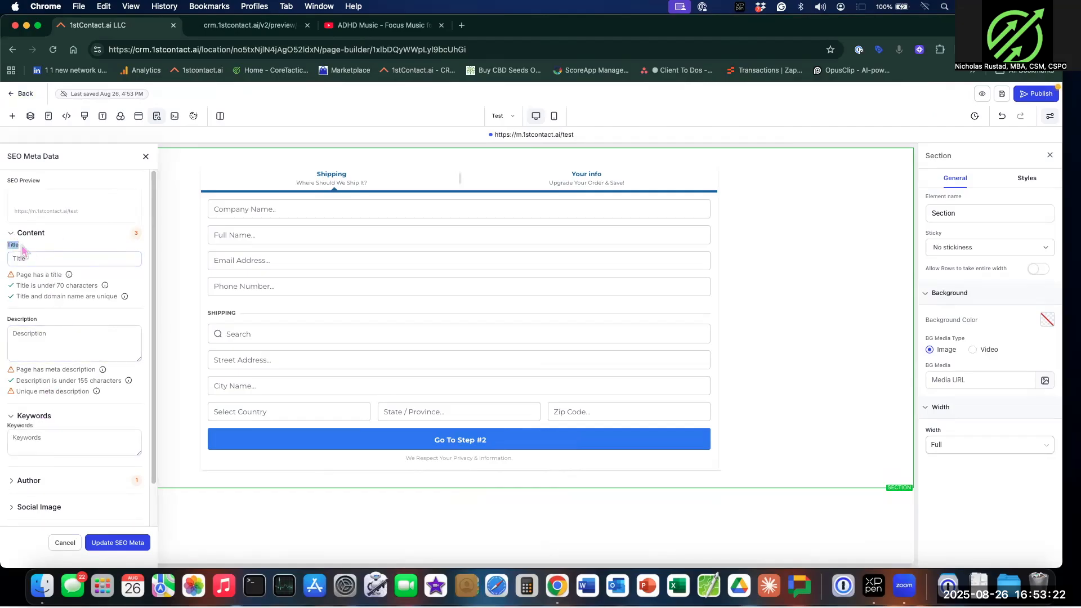
pyautogui.click(37, 345)
pyautogui.click(52, 438)
# Expand the Author and Social Image sections of the SEO meta data and examine their fields
pyautogui.scroll(-3, 51, 436)
pyautogui.click(27, 432)
pyautogui.click(40, 423)
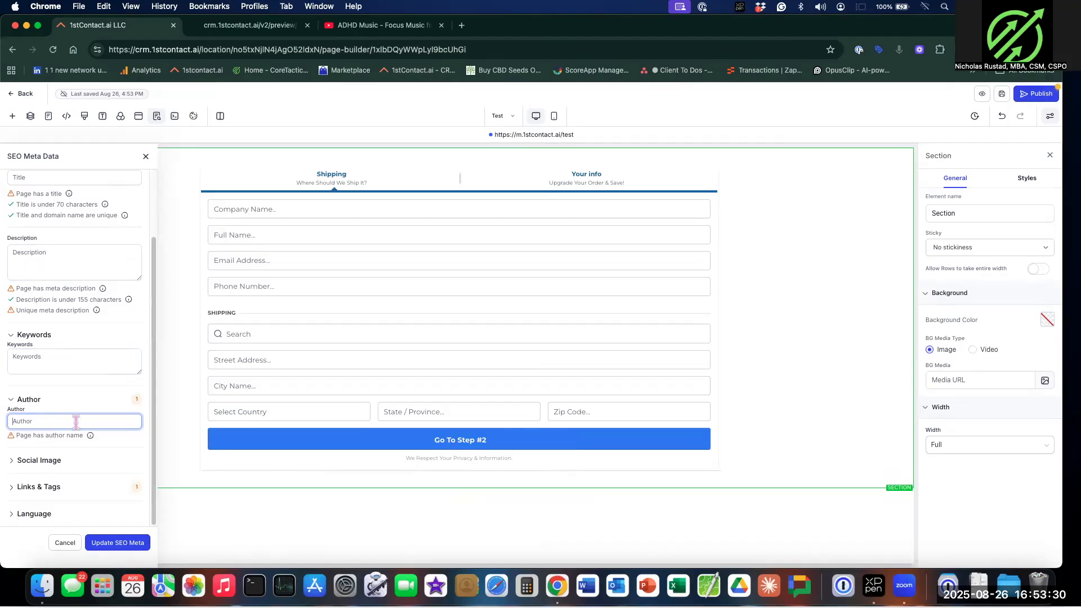
pyautogui.click(53, 459)
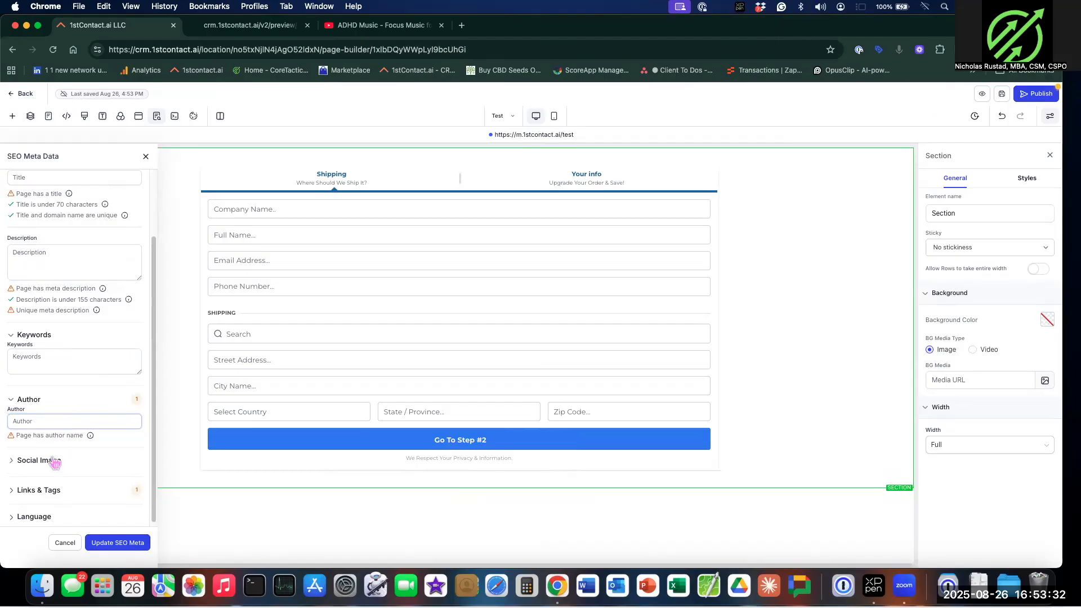
pyautogui.scroll(-1, 53, 445)
pyautogui.click(50, 457)
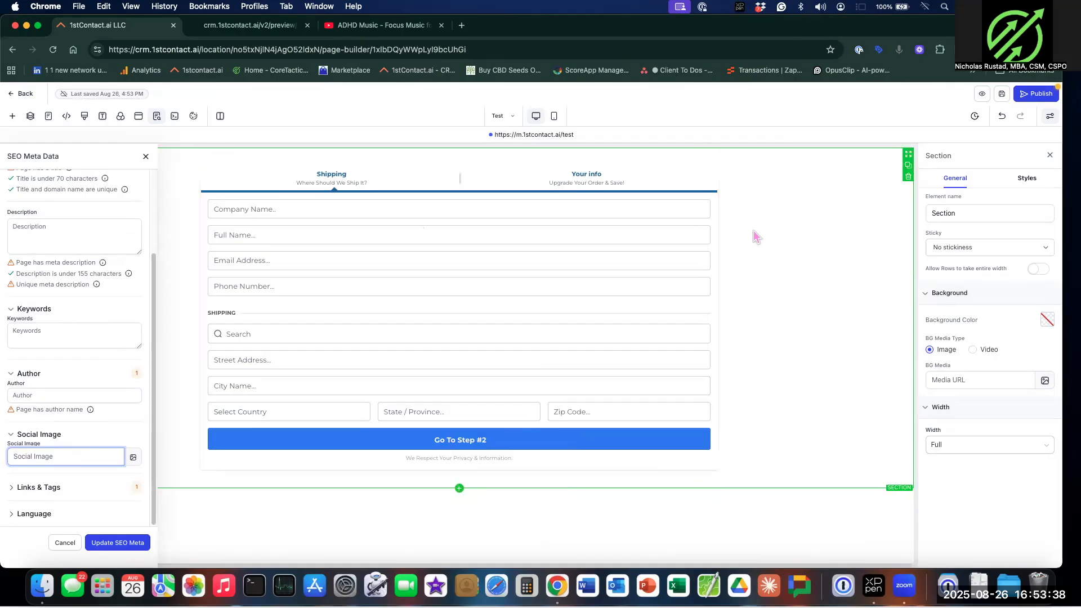
# Set the page's SEO social image to the purple and blue 1st logo from Media Storage
pyautogui.scroll(4, 61, 212)
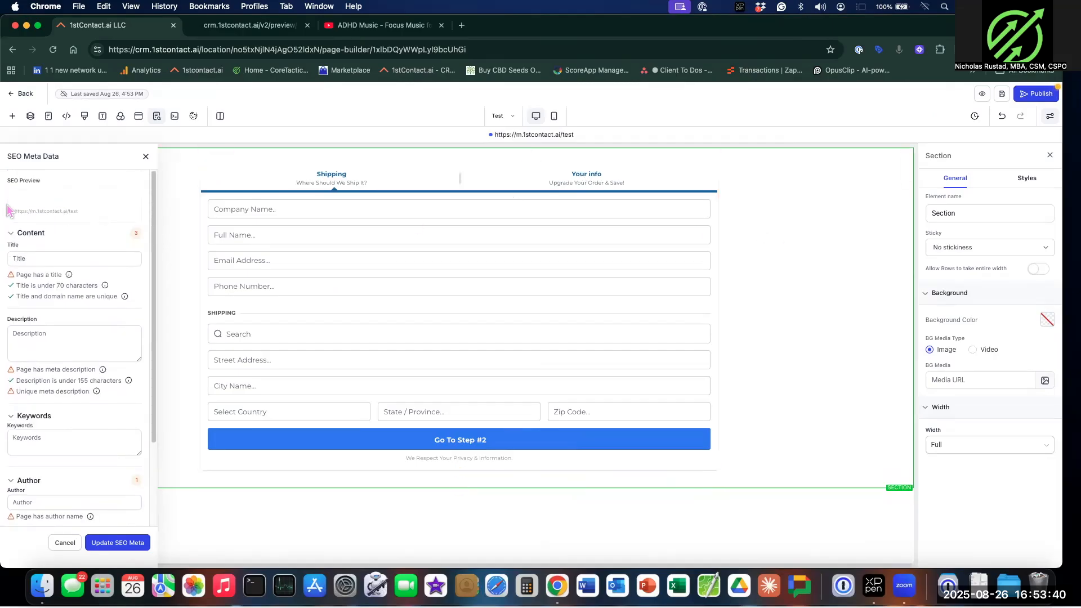
pyautogui.scroll(-4, 39, 388)
pyautogui.click(130, 460)
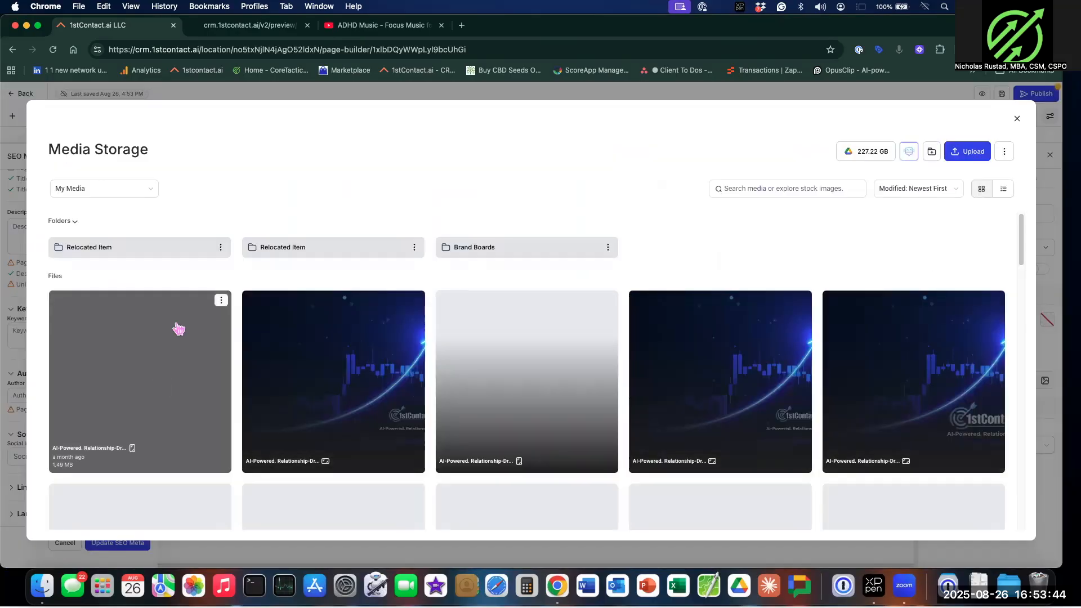
pyautogui.scroll(-8, 511, 413)
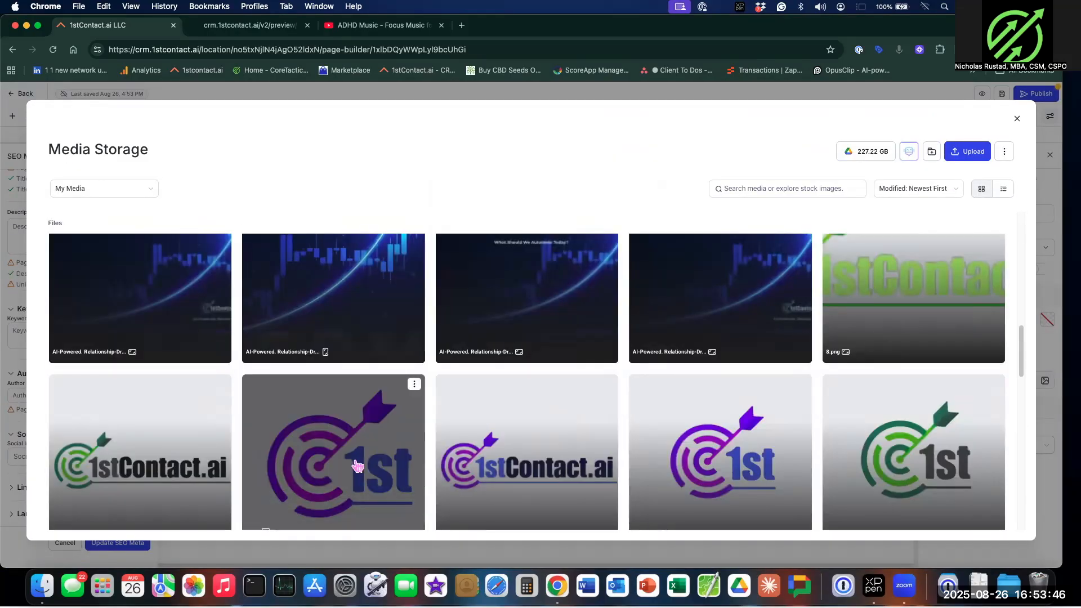
pyautogui.click(357, 465)
pyautogui.scroll(5, 118, 346)
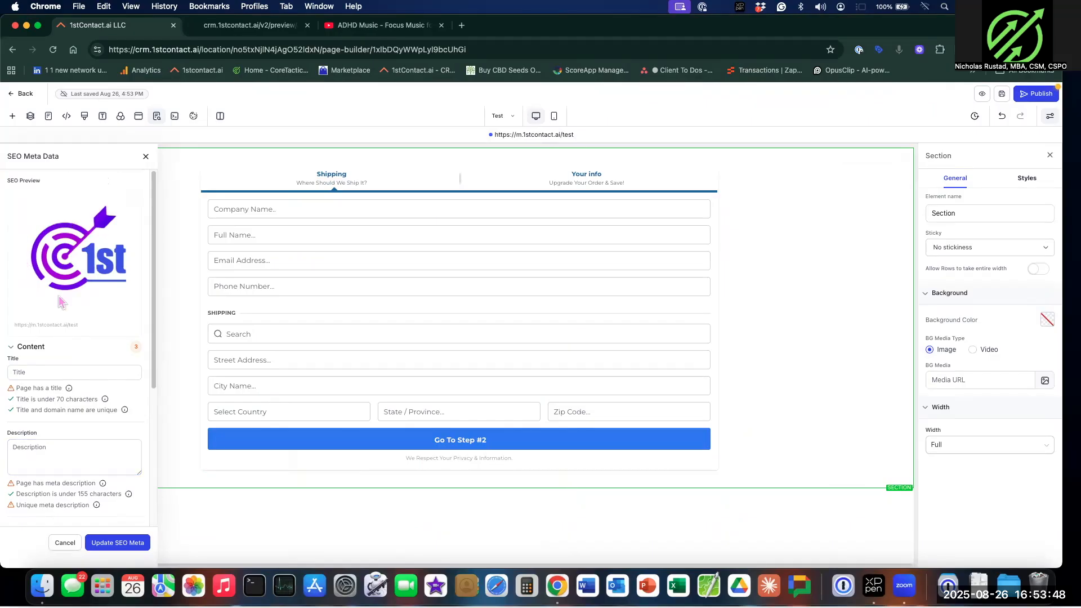
# Expand the Links & Tags section of the SEO meta data and examine it along with the title field and image preview
pyautogui.click(75, 375)
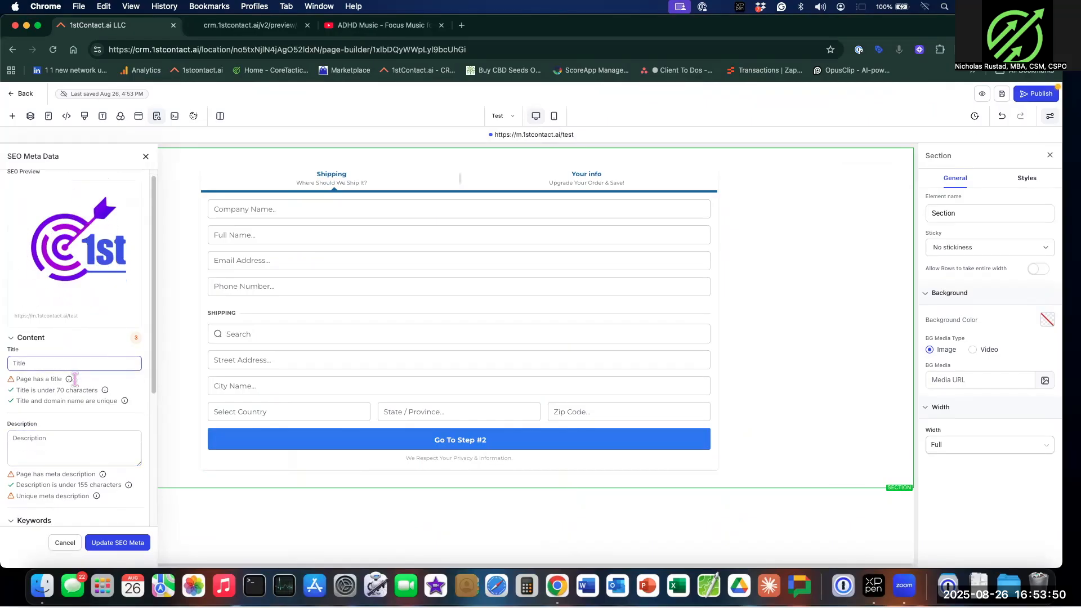
pyautogui.scroll(-4, 75, 379)
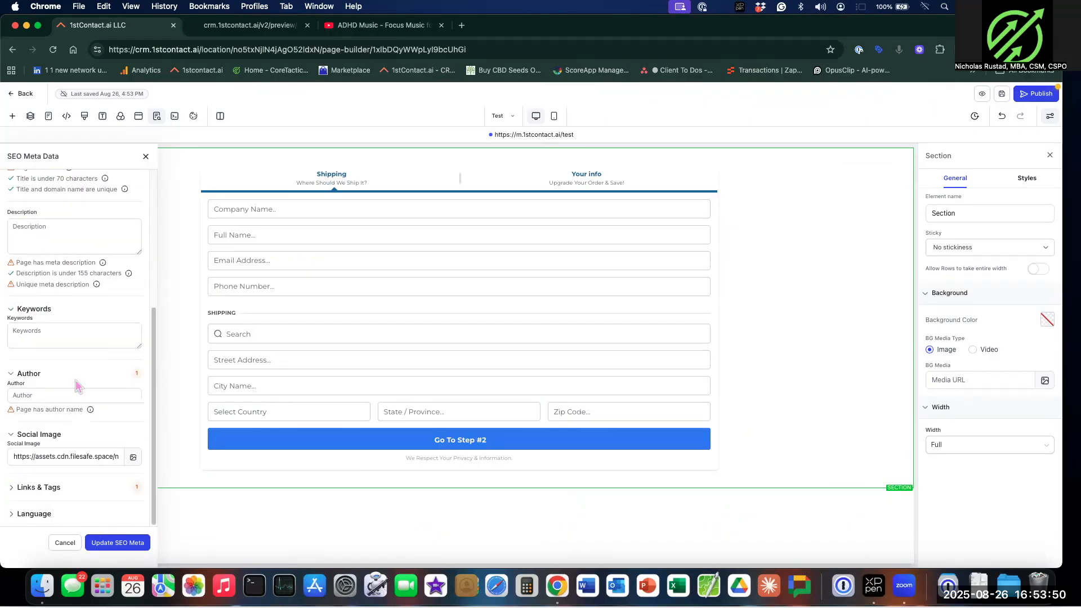
pyautogui.click(52, 488)
pyautogui.scroll(10, 58, 281)
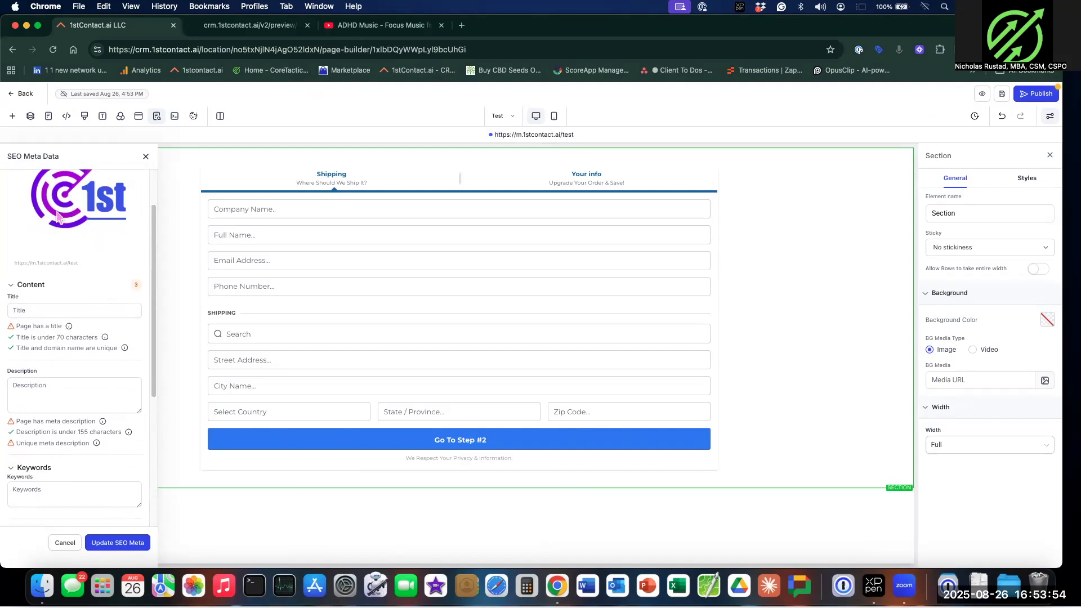
pyautogui.scroll(-4, 26, 398)
# Update the SEO meta data and publish the page
pyautogui.click(113, 543)
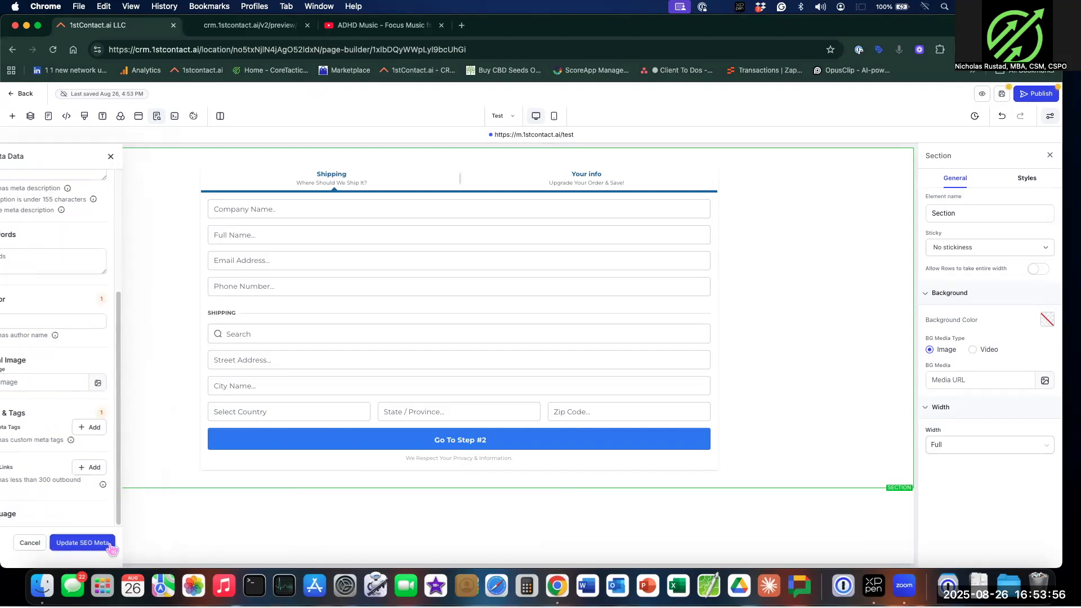
pyautogui.click(1046, 96)
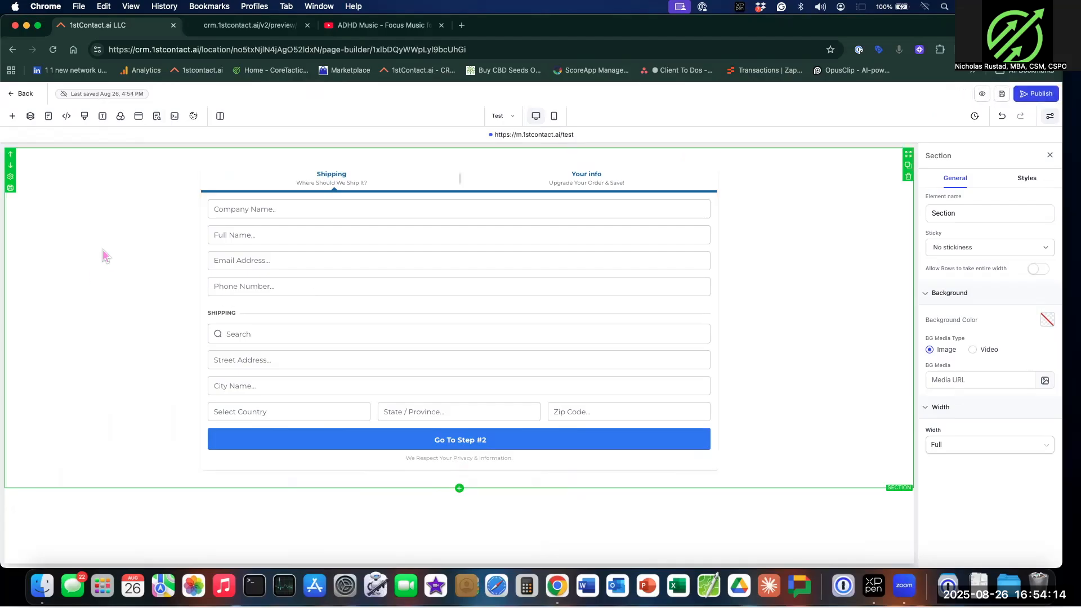
# Save the order form's section as a Universal Section named cdsscsd
pyautogui.click(10, 188)
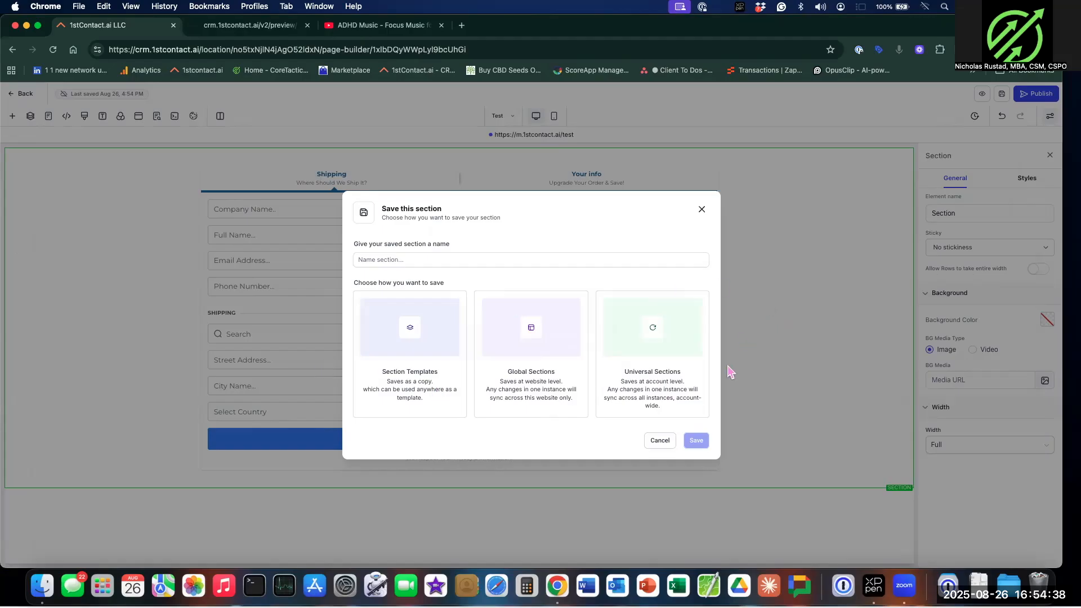
pyautogui.click(678, 332)
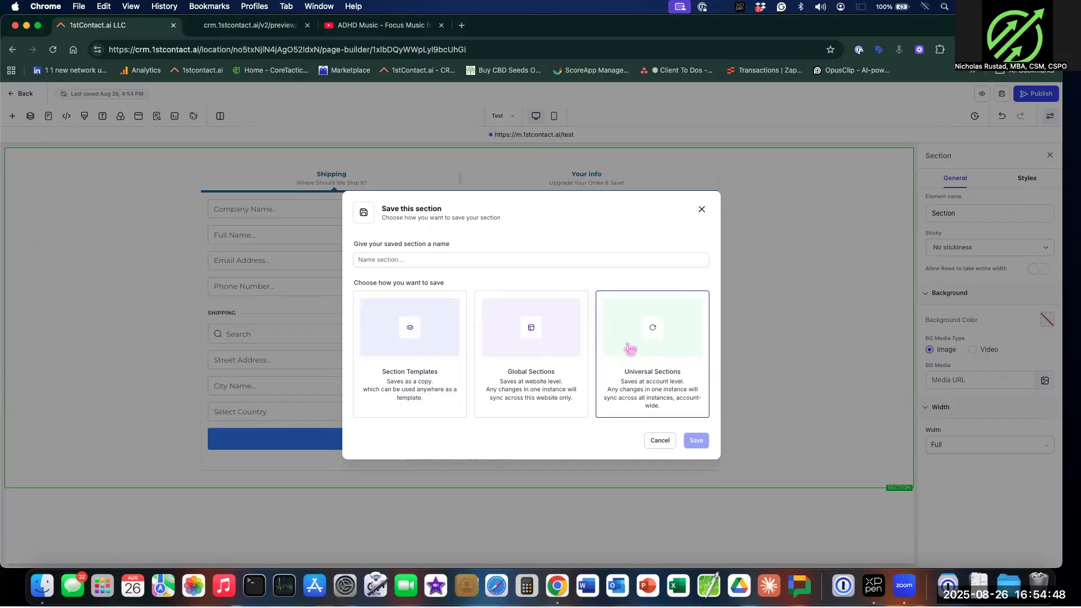
pyautogui.click(466, 260)
pyautogui.write('cdsscsd')
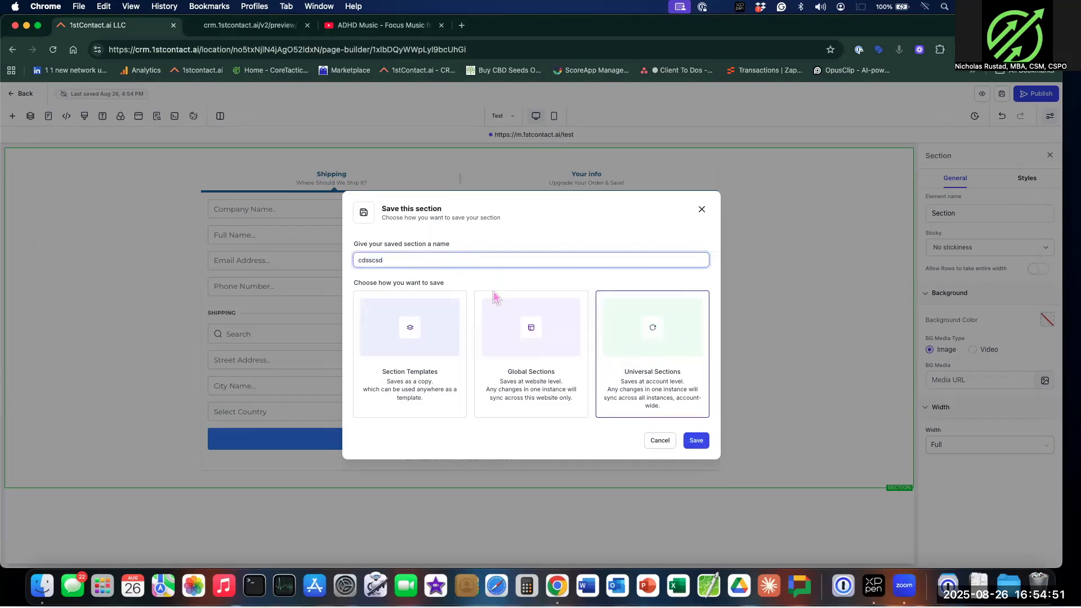
pyautogui.click(696, 440)
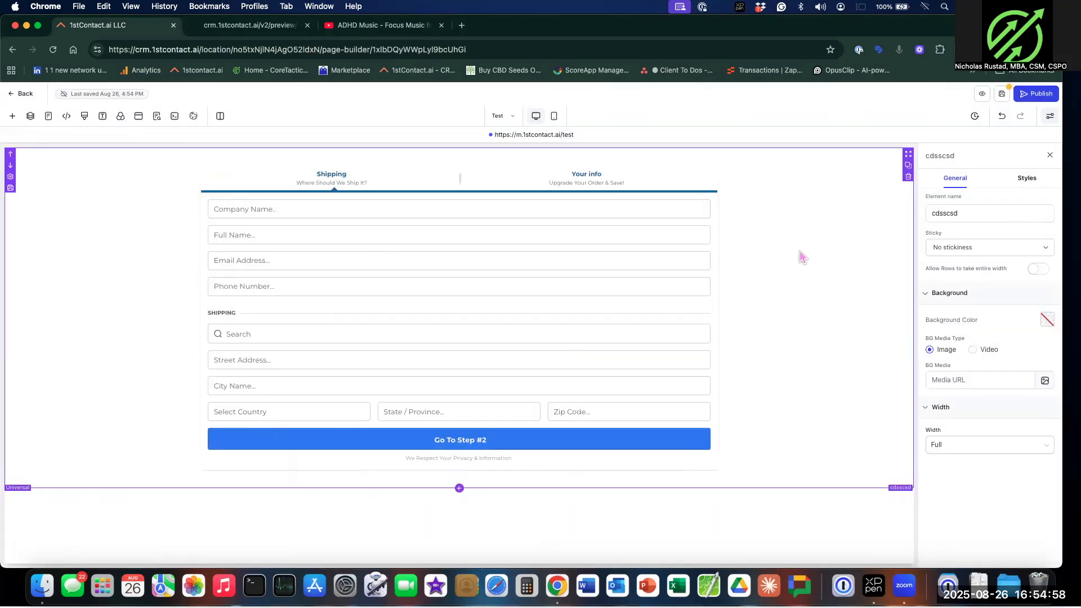
# Delete the order form section from the page and re-insert it from the saved Universal Sections
pyautogui.click(908, 177)
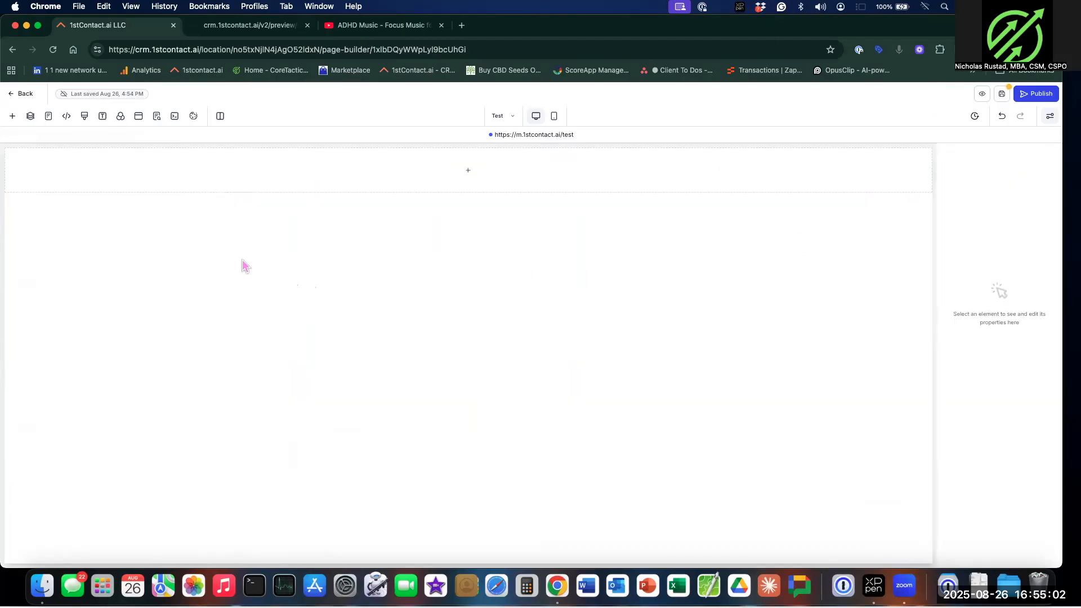
pyautogui.click(12, 118)
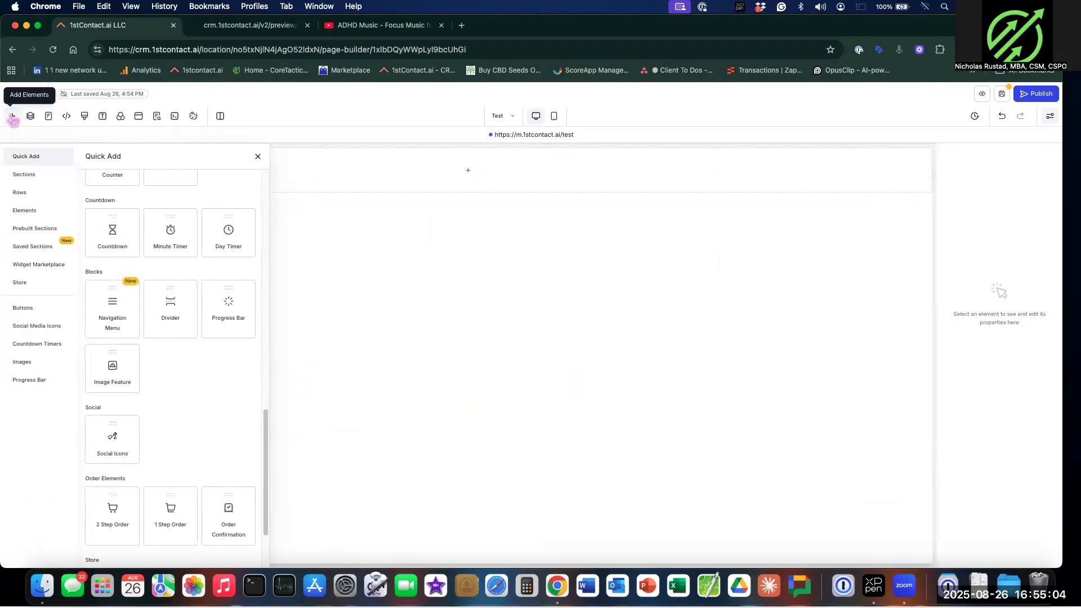
pyautogui.click(14, 249)
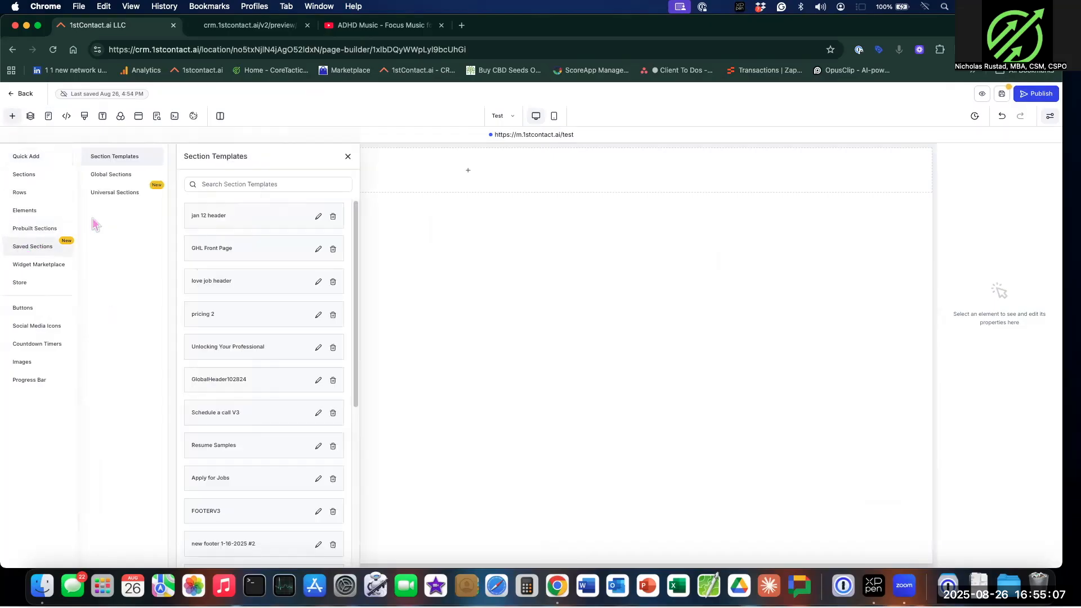
pyautogui.click(107, 193)
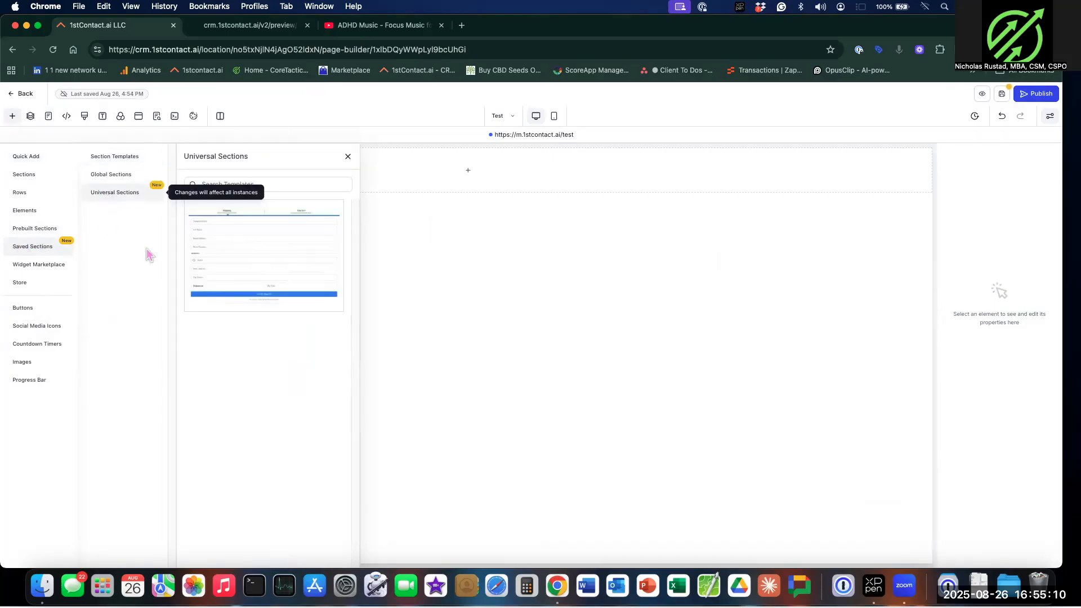
pyautogui.moveTo(253, 253); pyautogui.dragTo(506, 228)
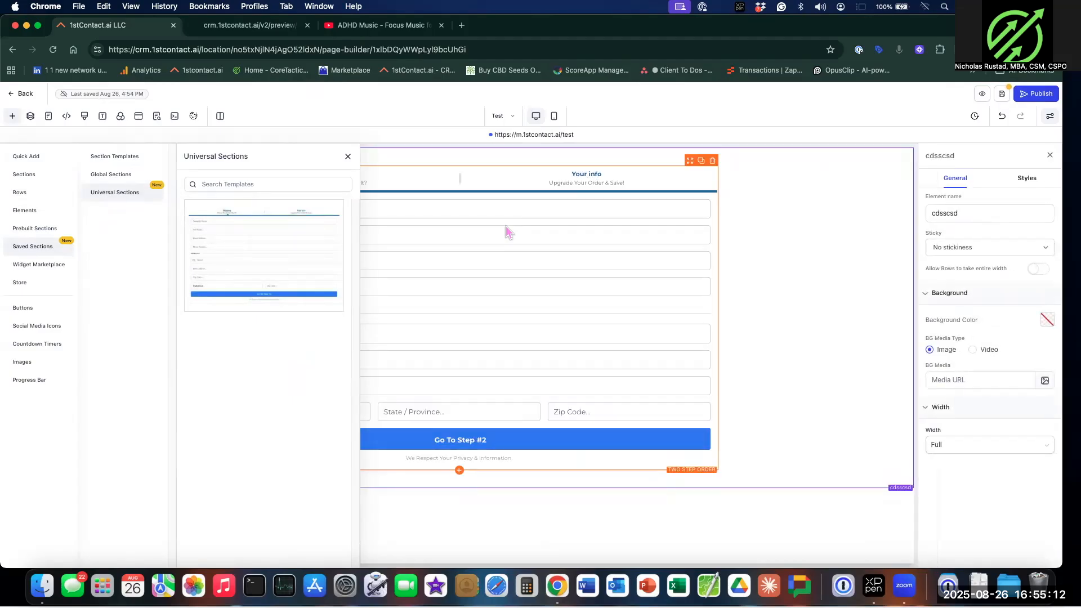
pyautogui.click(347, 157)
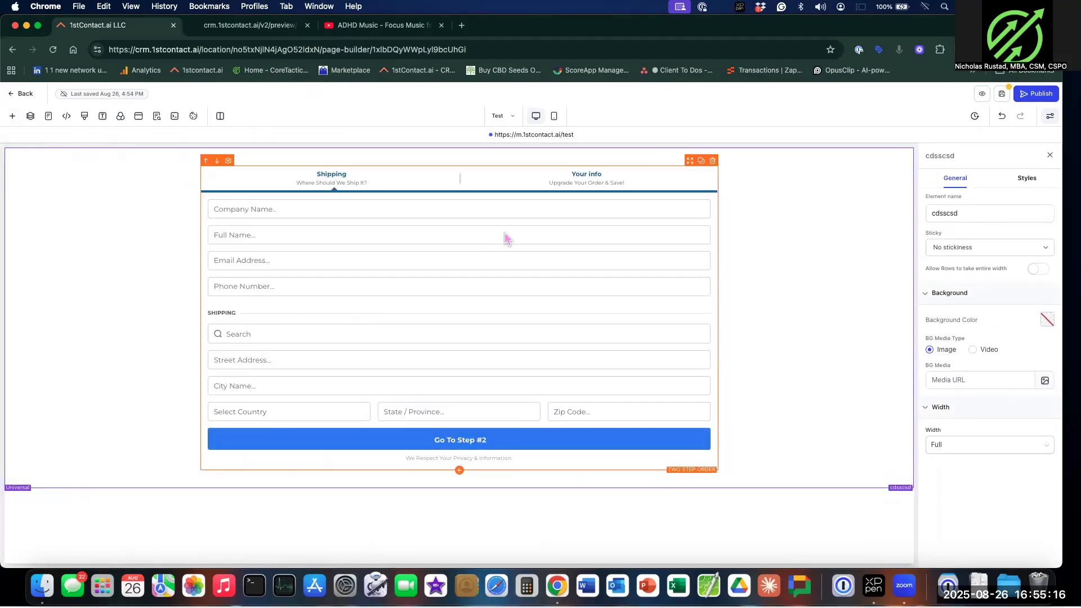
# Save the page and leave the page builder
pyautogui.click(1002, 94)
pyautogui.click(24, 95)
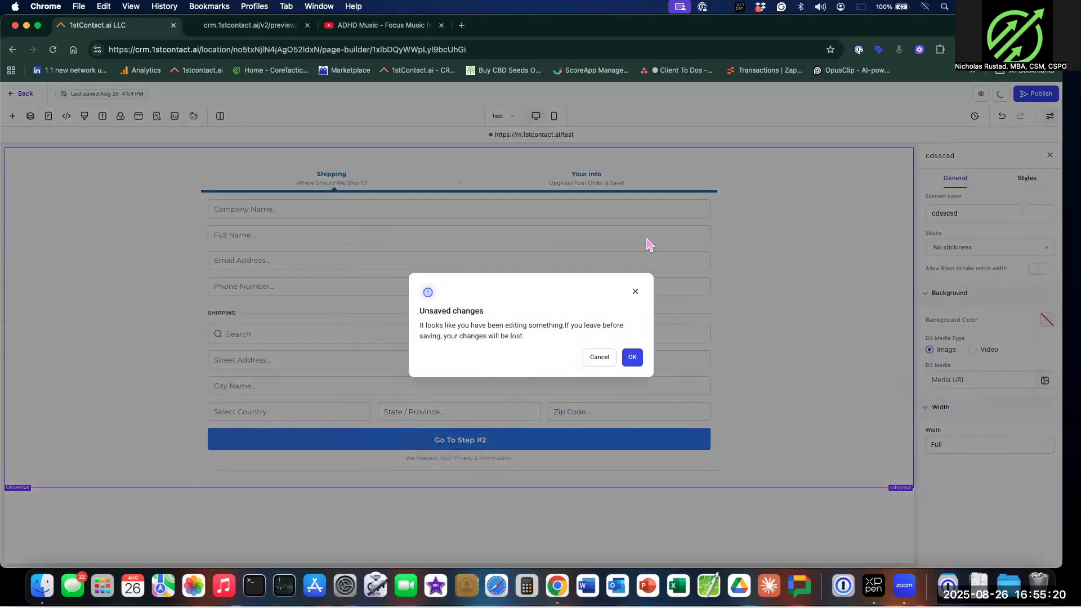